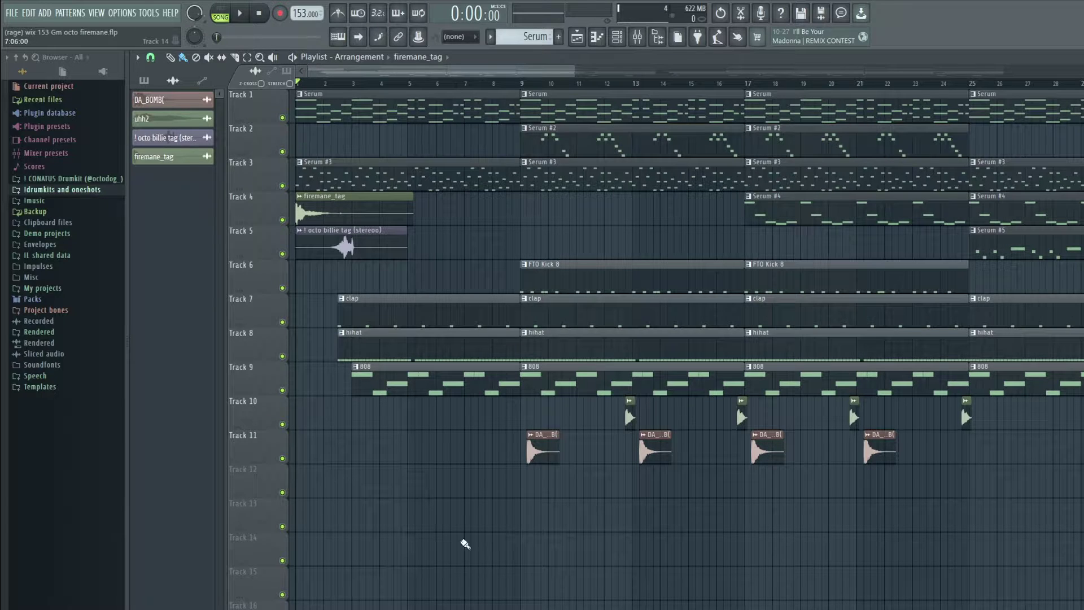
- Switch from the FL Studio playlist to the OBS Studio recorder window
key(alt+Tab)
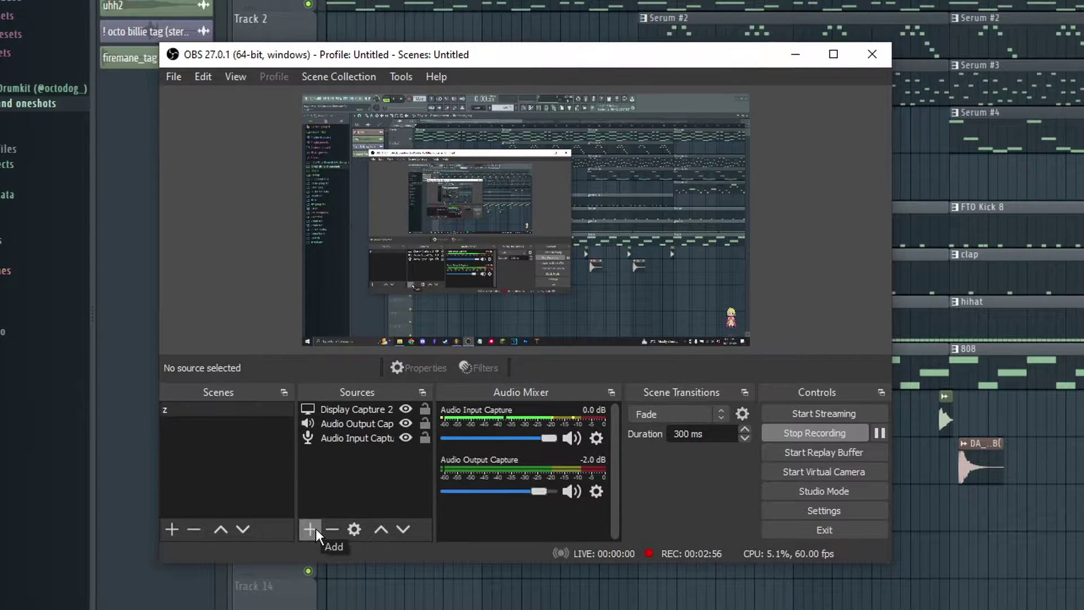
- Add a Display Capture source named 'screen' on Display 1 with the Automatic capture method
click(315, 528)
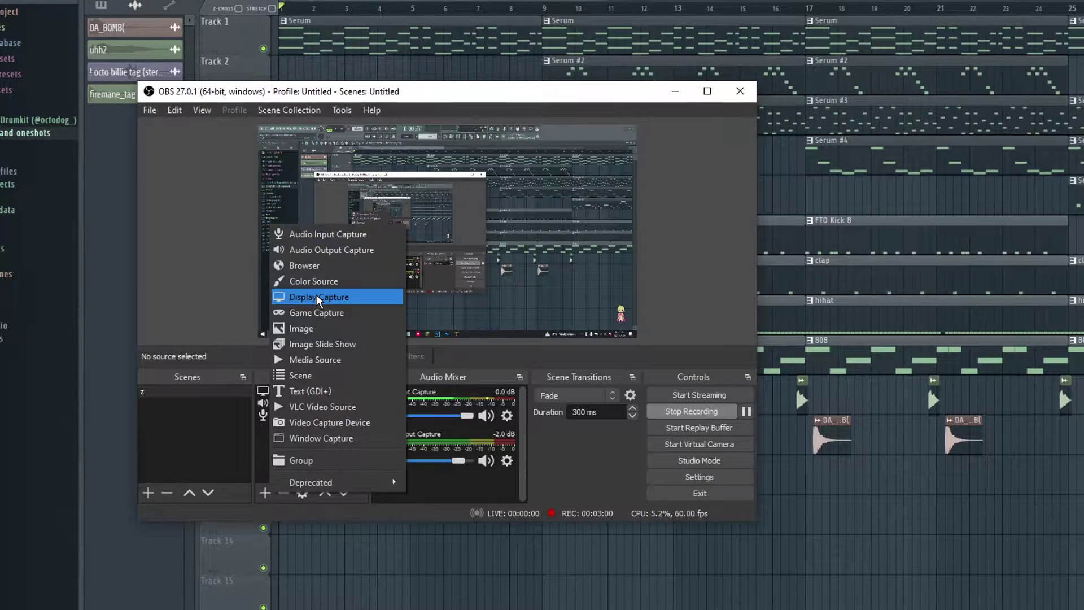
click(319, 298)
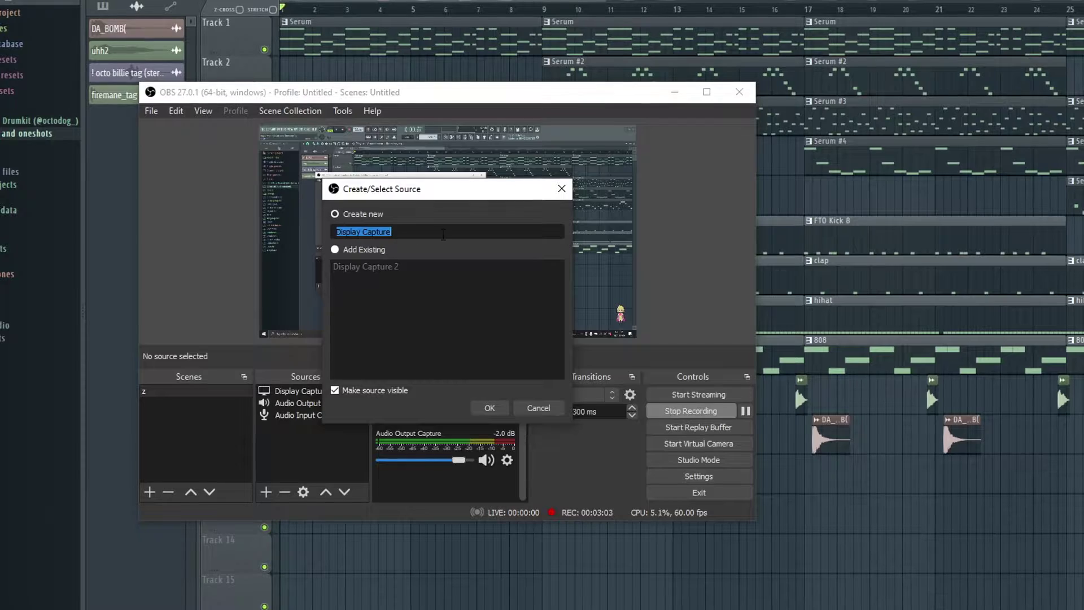
text(screen)
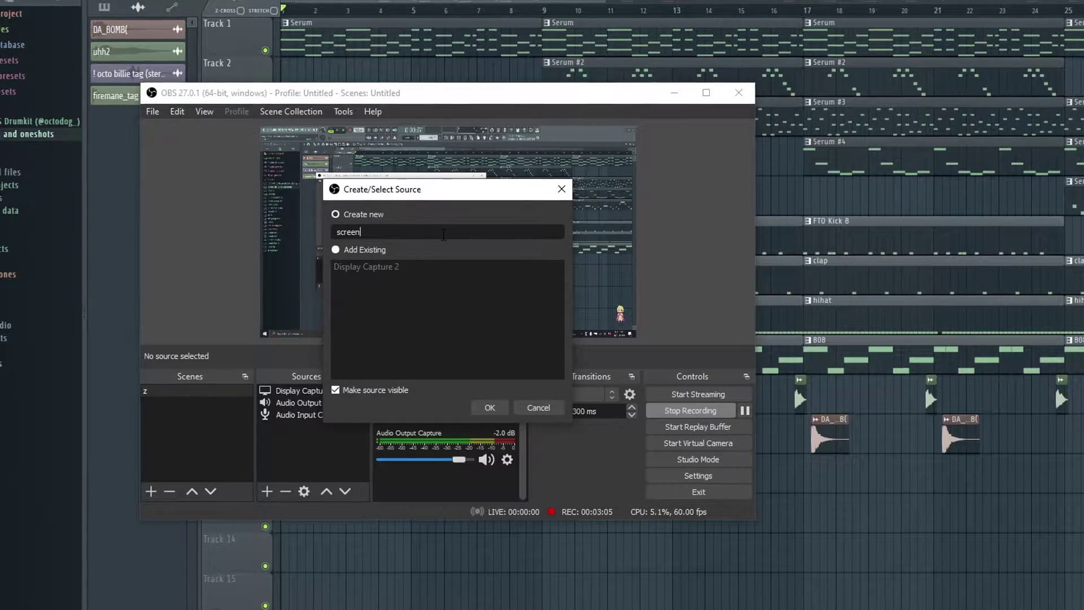
key(Return)
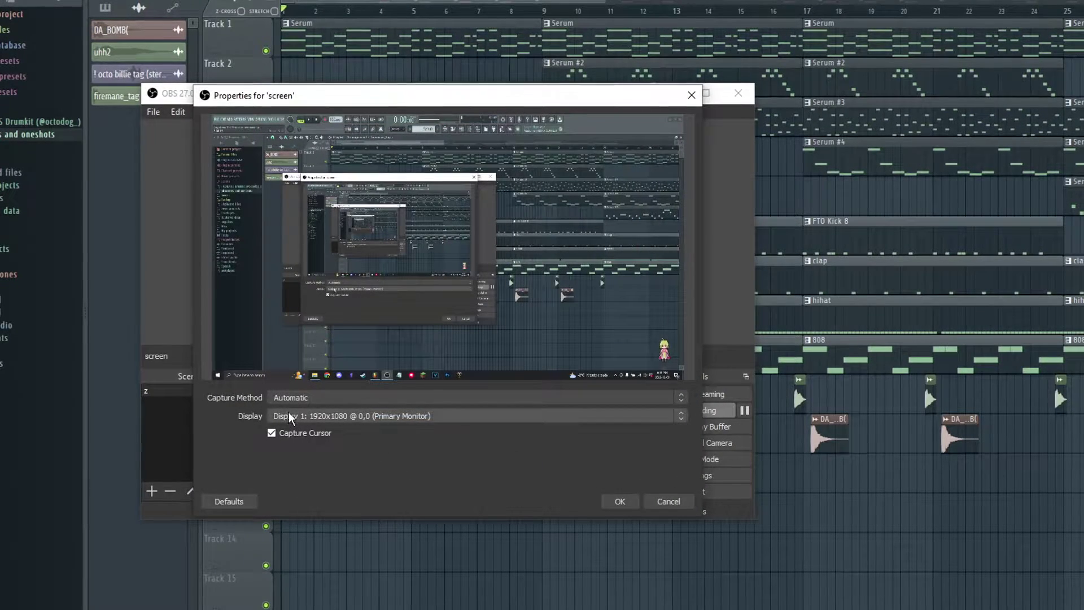
click(292, 397)
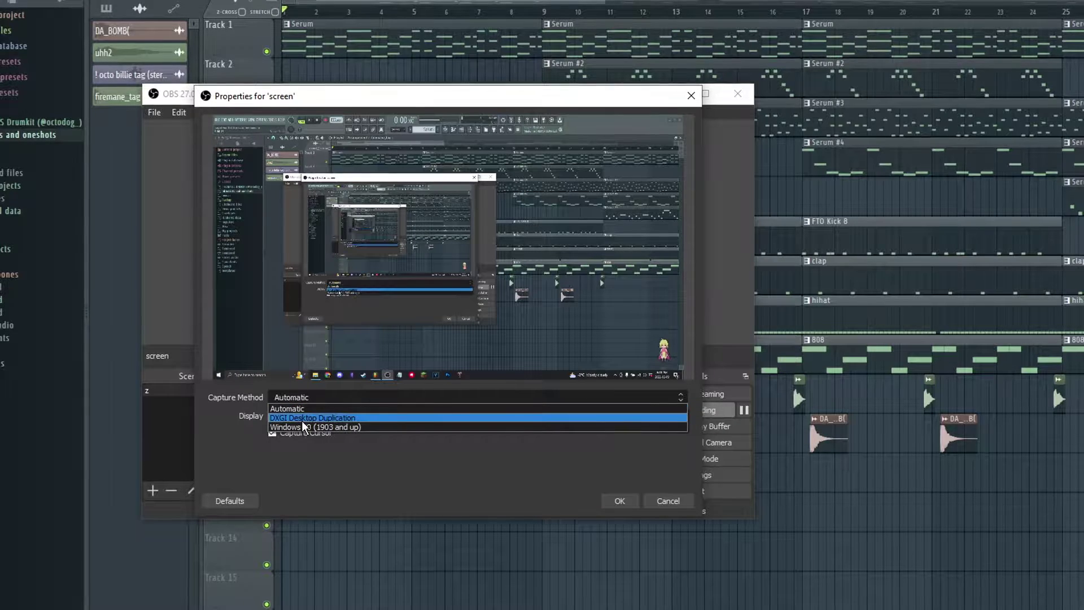
click(383, 456)
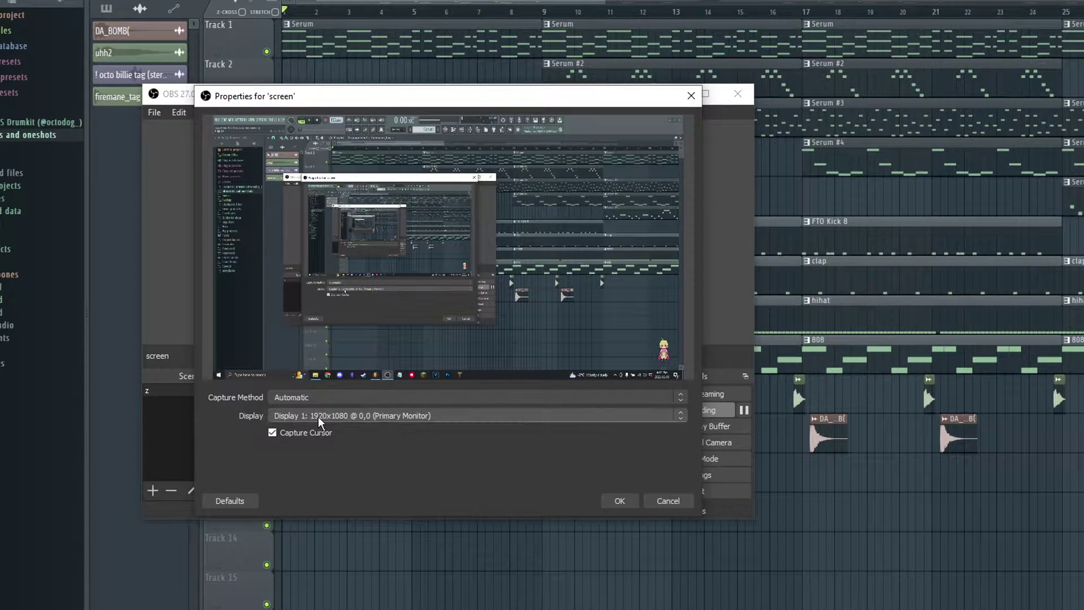
click(357, 417)
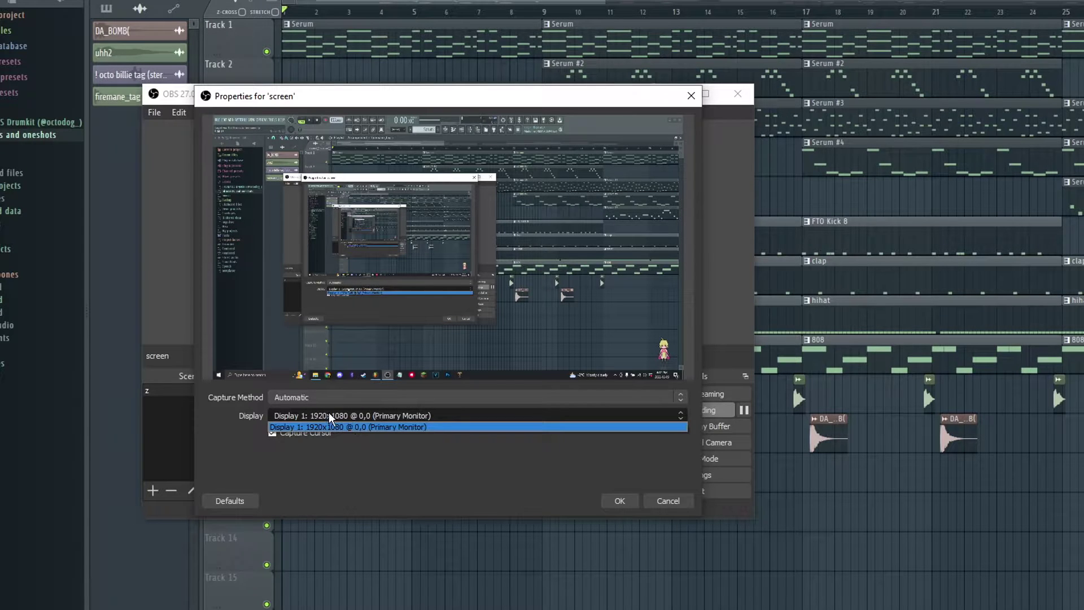
click(351, 427)
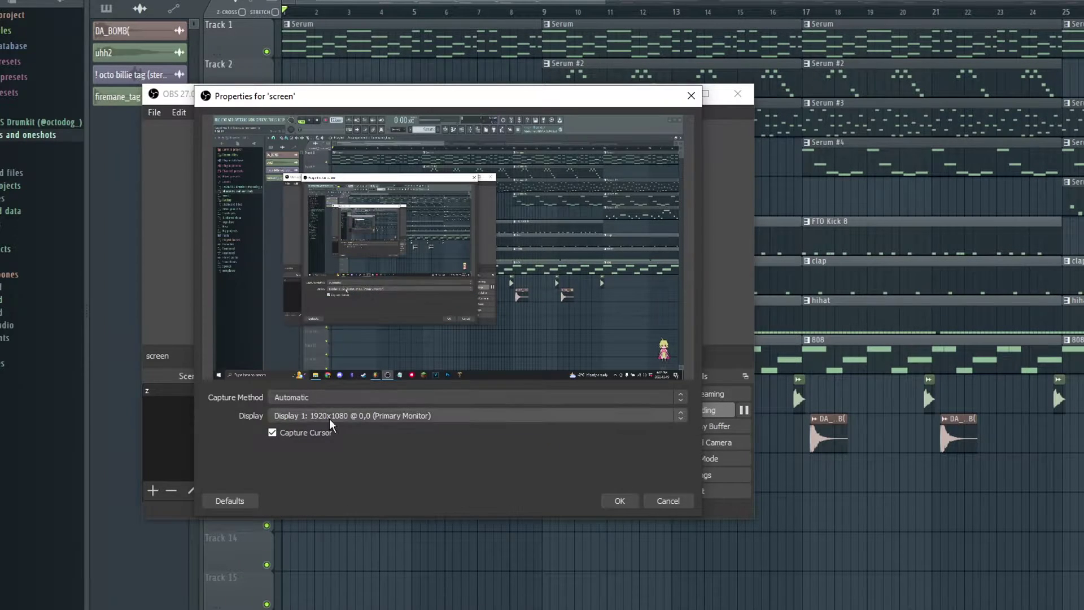
click(619, 501)
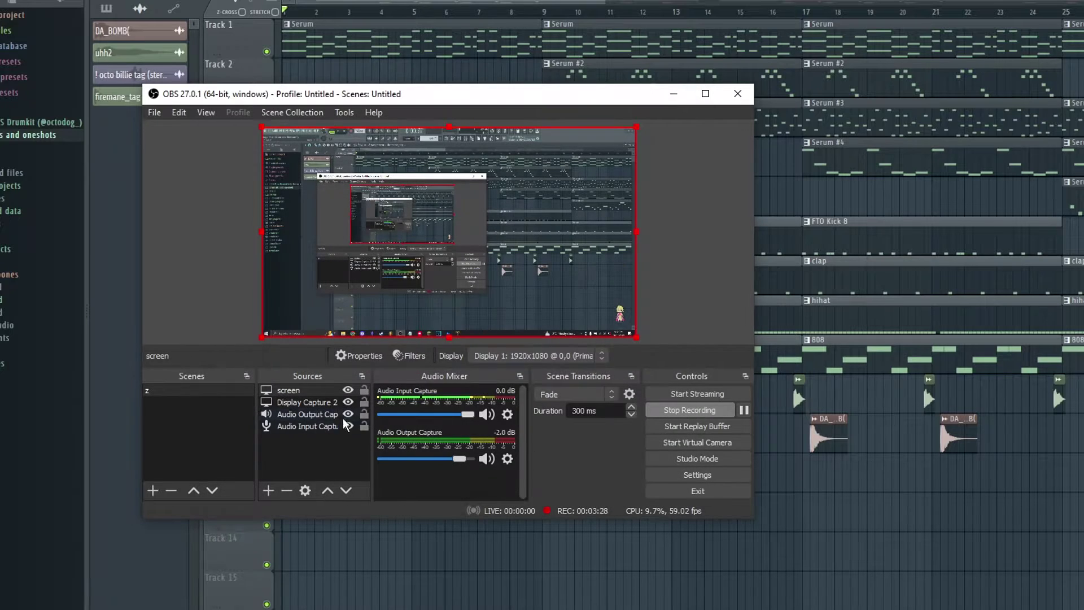
- Add an Audio Output Capture source named 'deskyop audio' using Speakers (Focusrite Usb Audio)
click(268, 490)
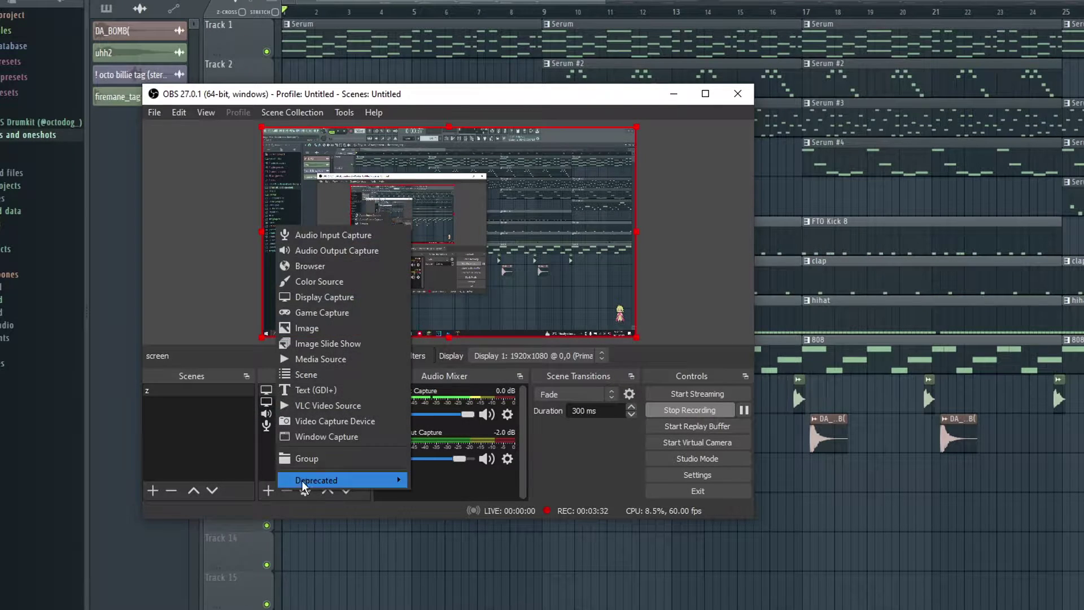
click(354, 250)
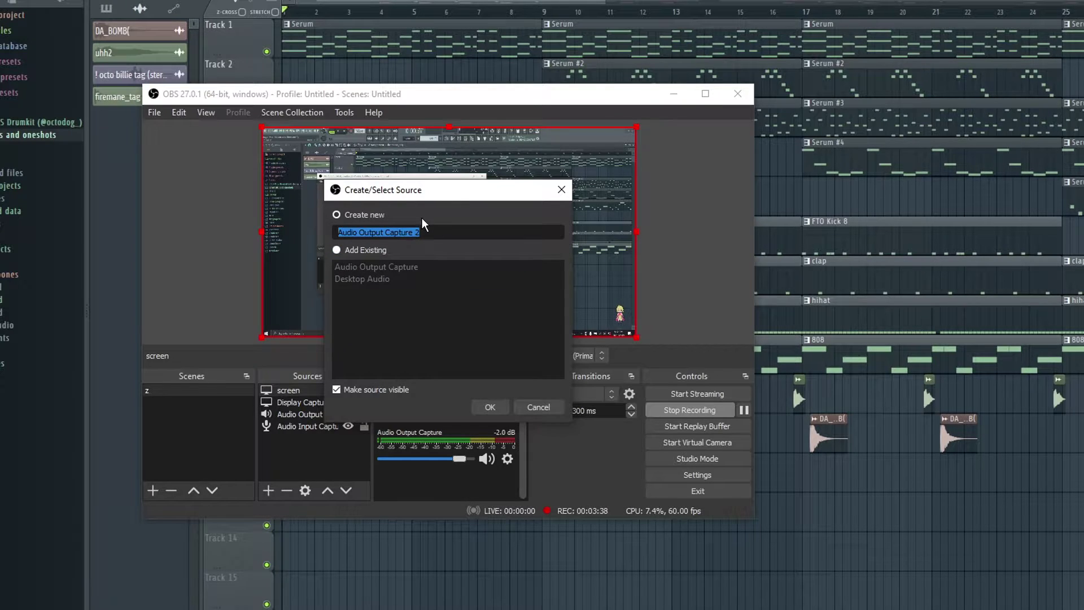
text(deskyop audio)
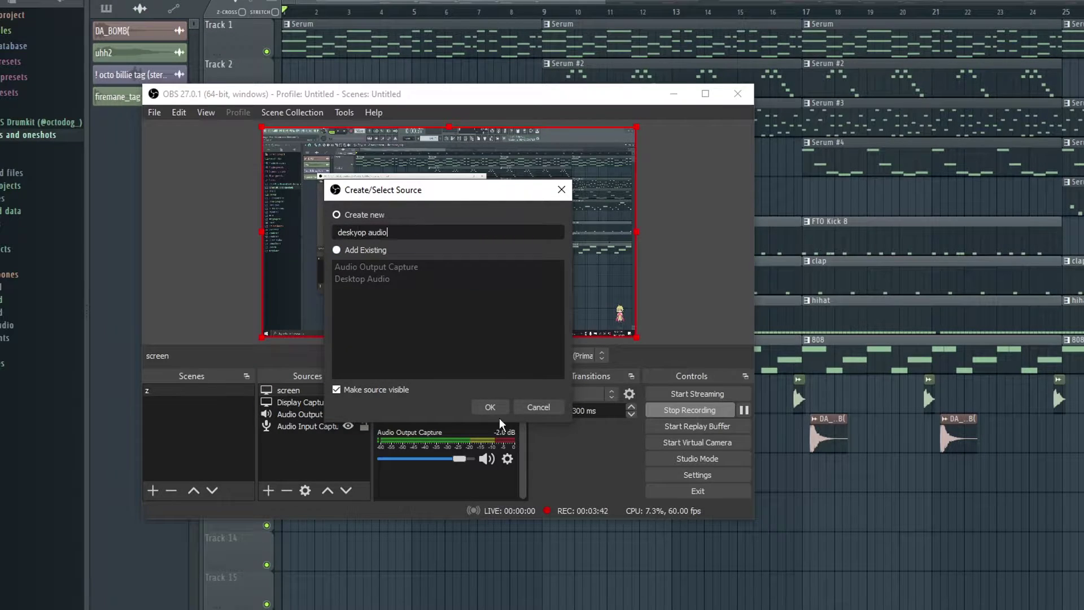
click(501, 411)
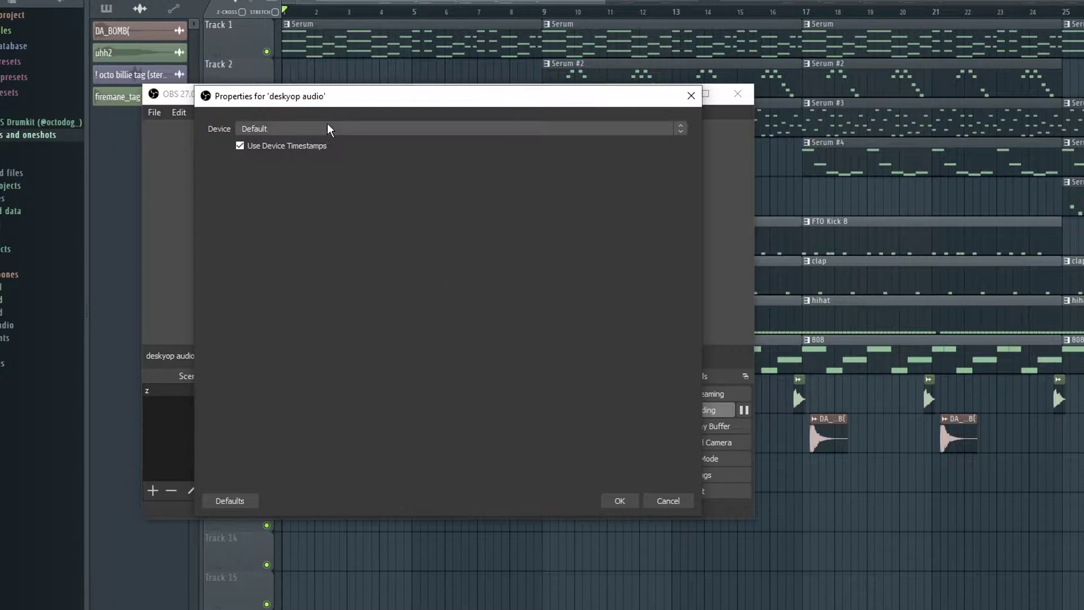
click(310, 129)
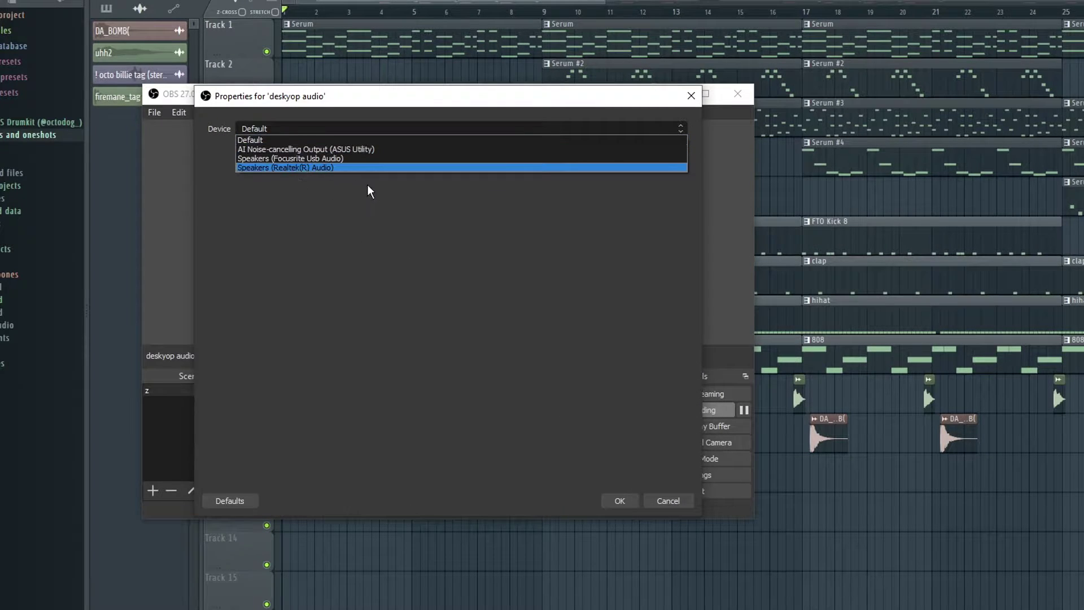
click(318, 159)
click(618, 502)
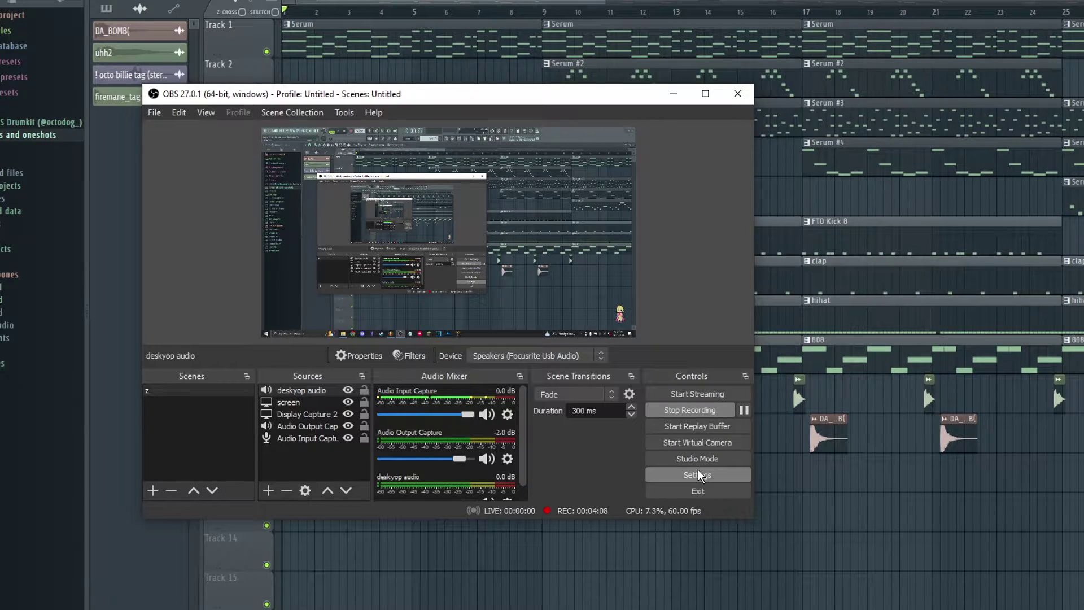
click(699, 475)
click(699, 475)
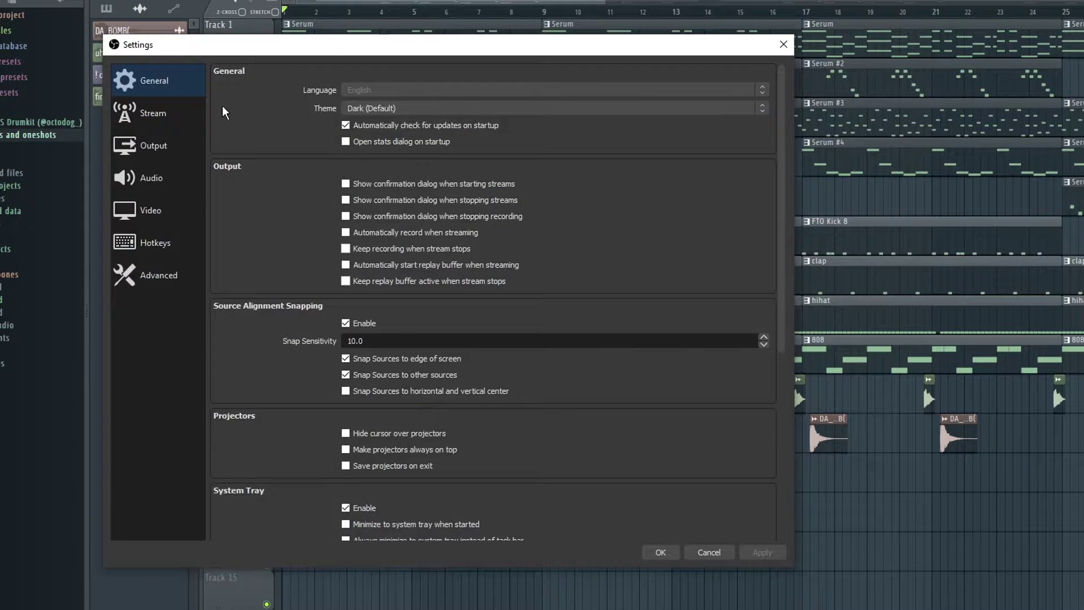
click(151, 150)
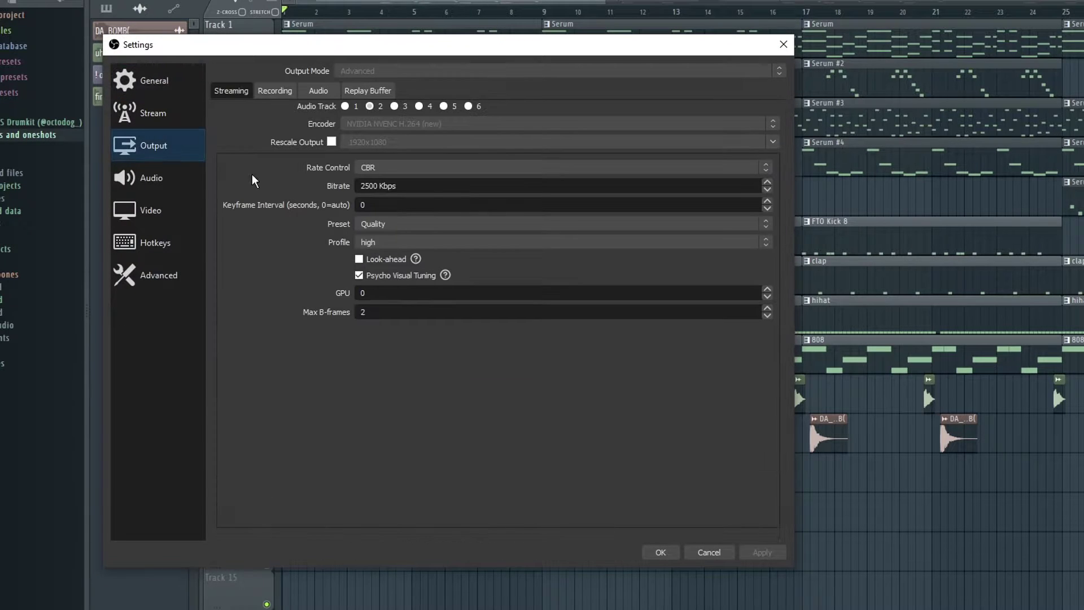
click(281, 95)
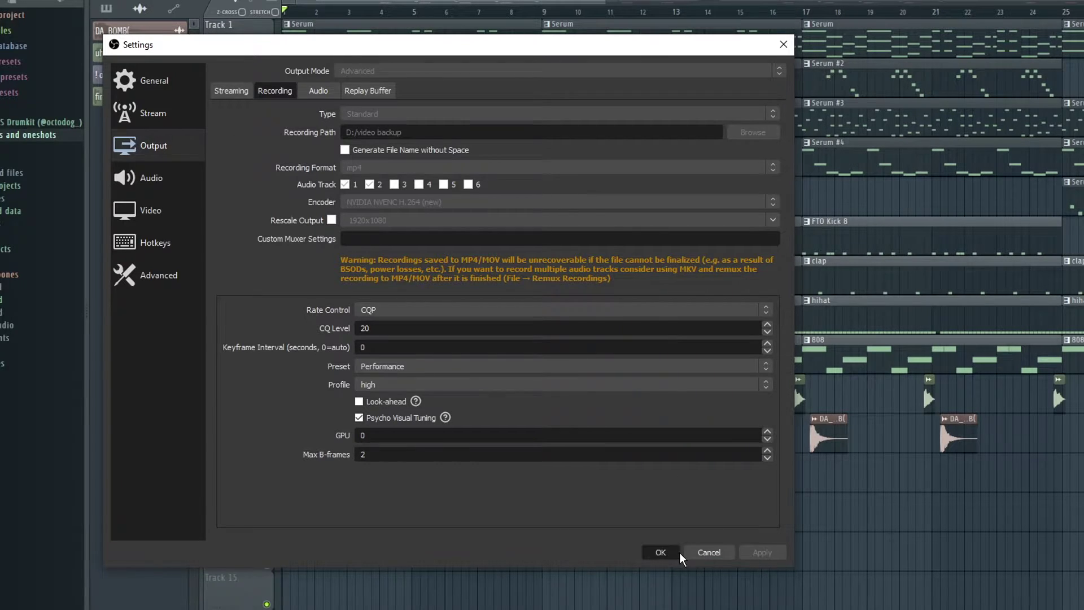
click(661, 552)
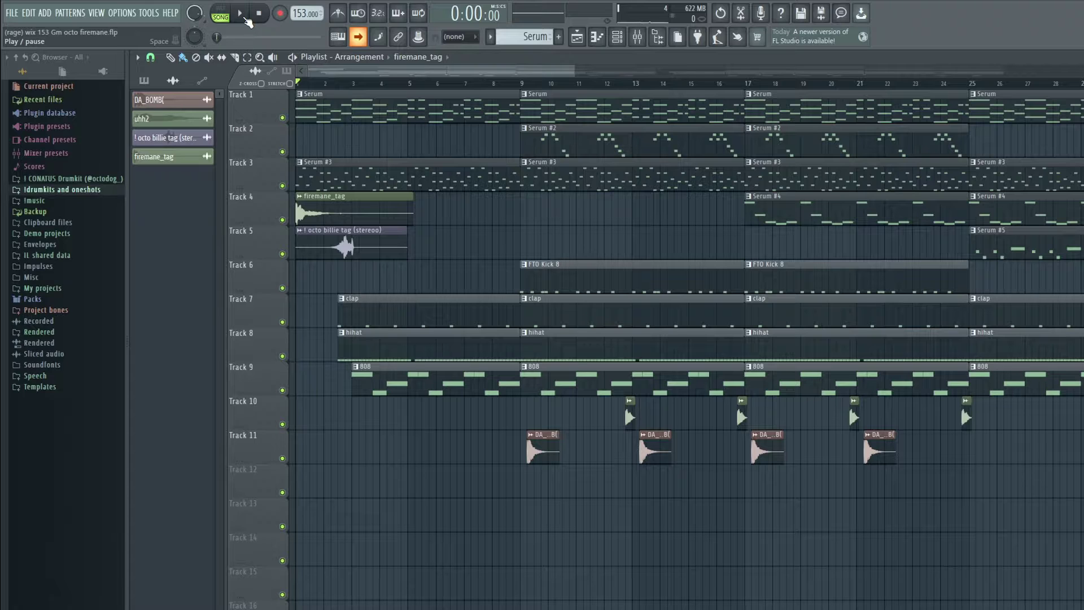
- Play the beat from the start, stop it, and return to the OBS window
click(246, 17)
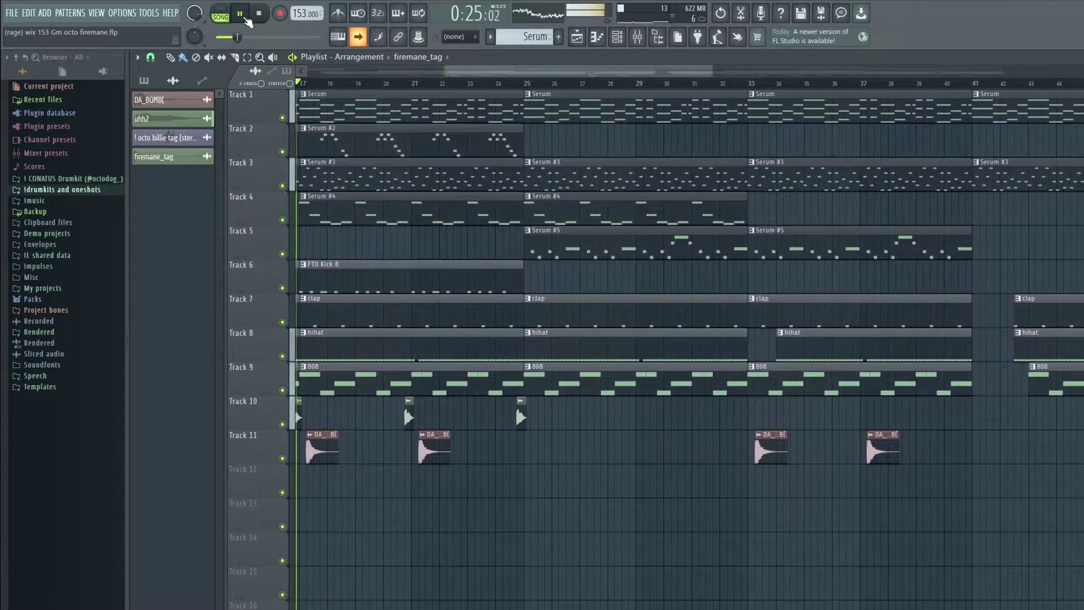
key(space)
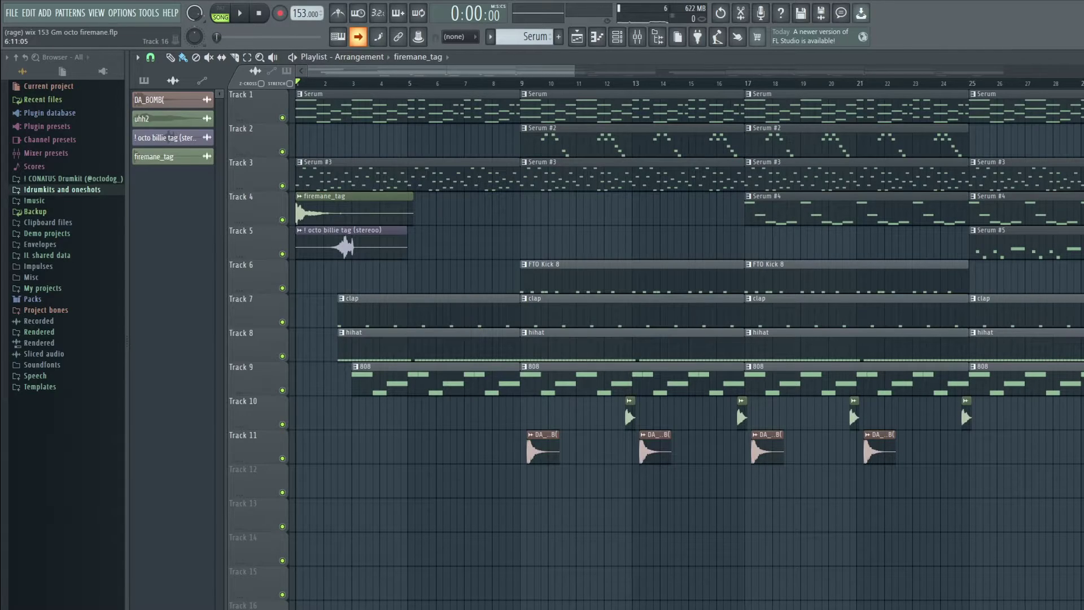
key(alt+Tab)
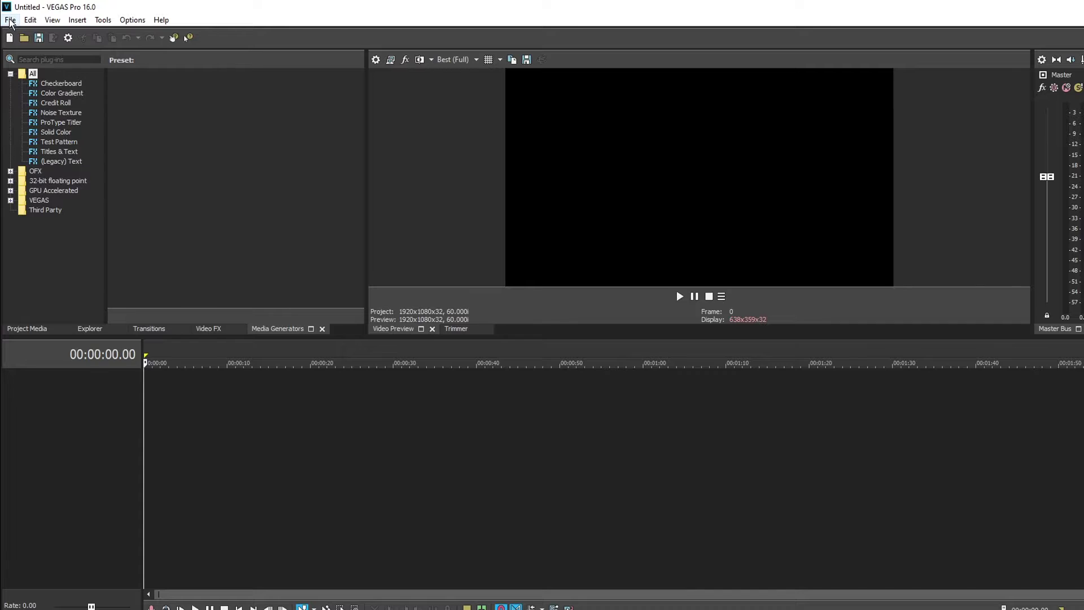
- Create a new 1080x1920 portrait project and drag the recorded files onto its timeline
click(9, 21)
click(11, 33)
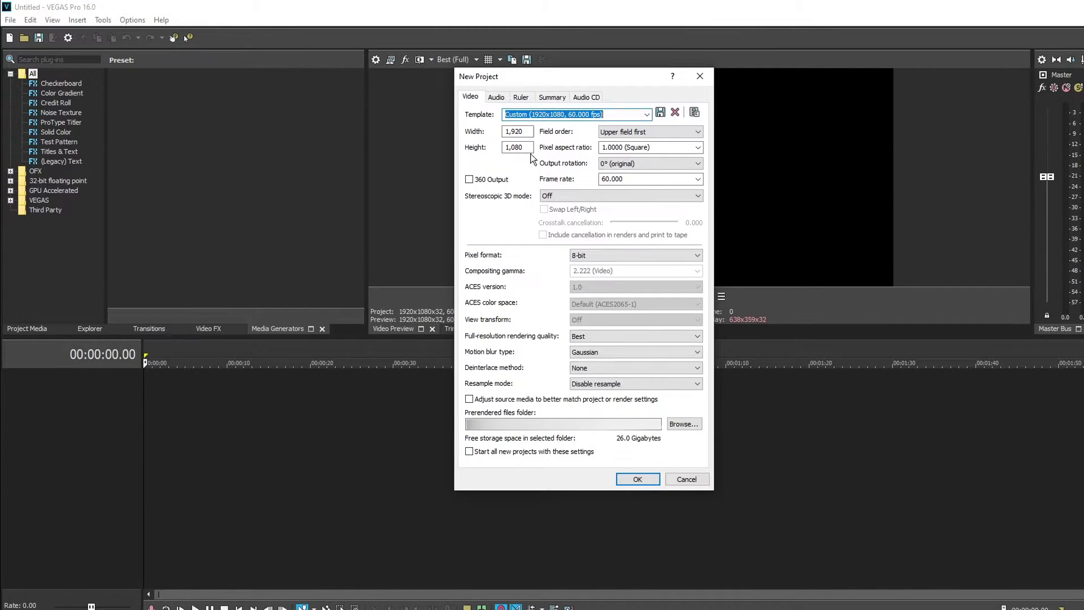
click(532, 133)
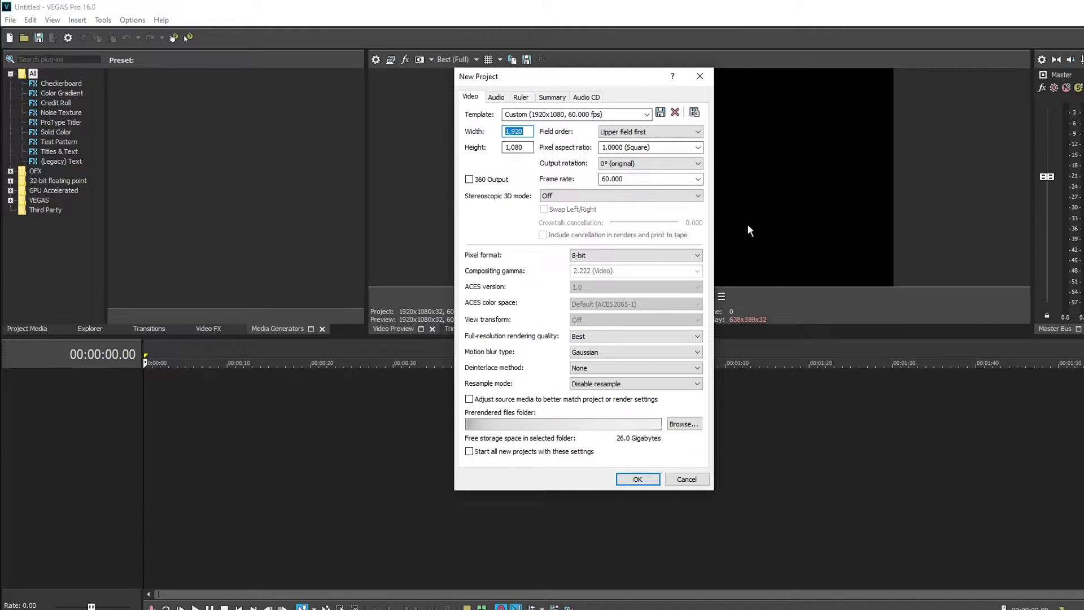
text(1080)
key(Tab)
text(1920)
click(497, 97)
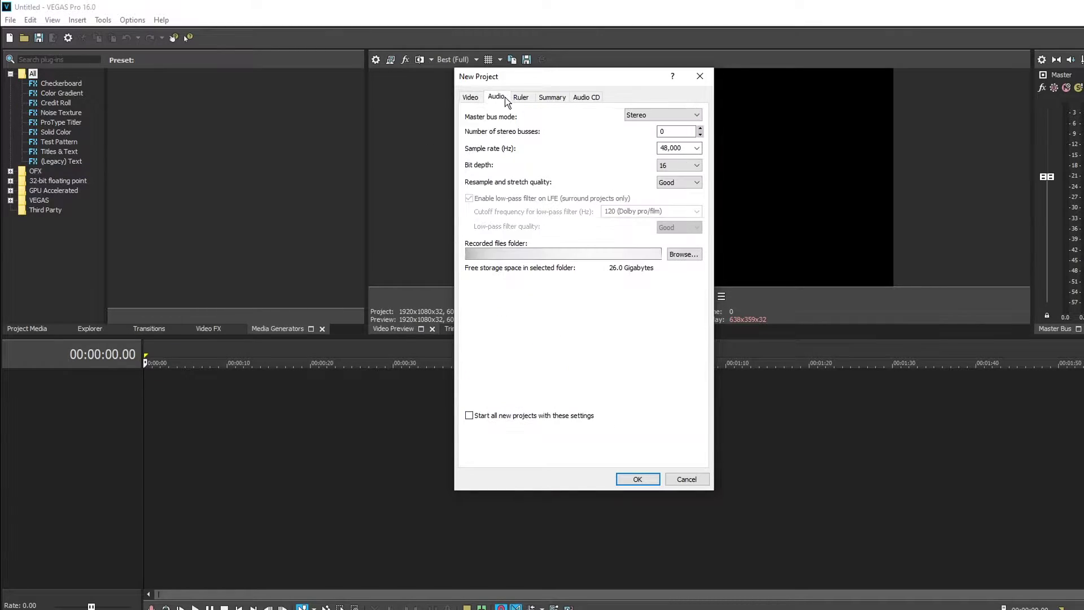
click(470, 98)
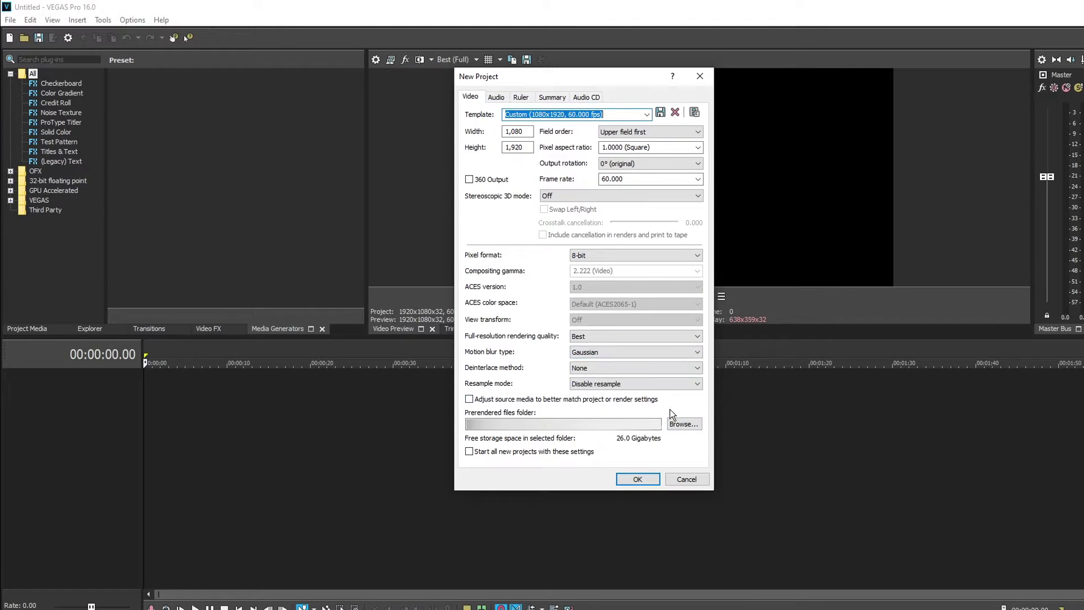
key(Return)
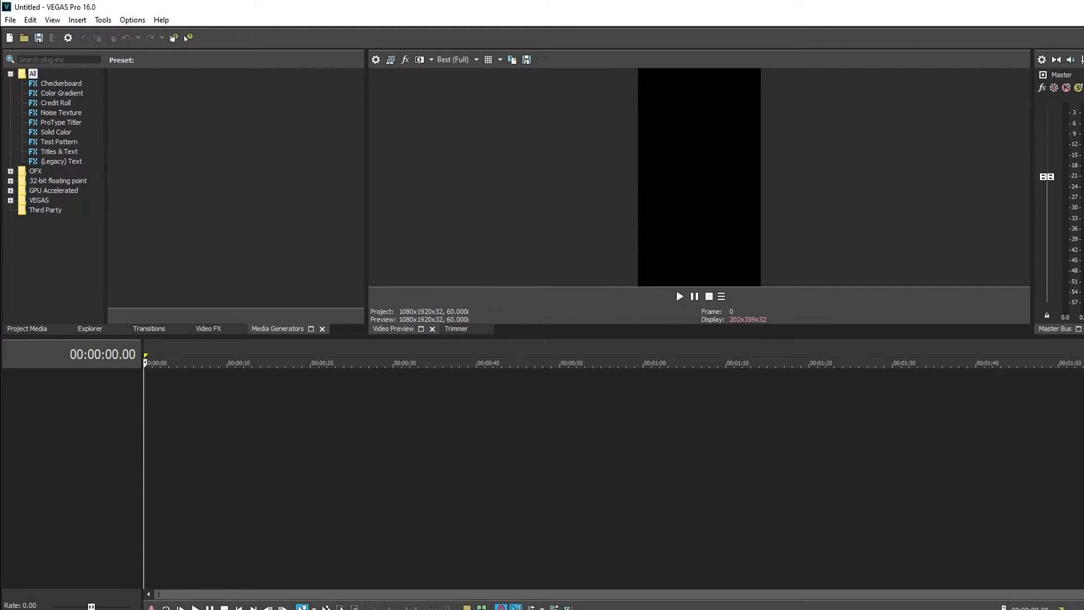
drag(195, 607, 226, 395)
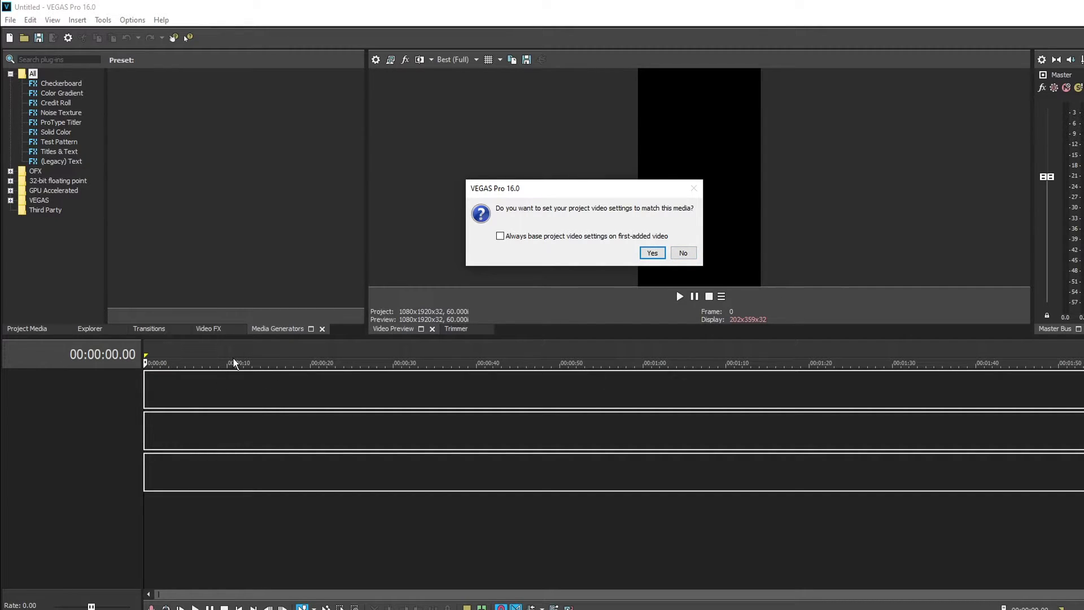
- Decline matching media settings and place the edit point at 00:05:59.24 near the recording's end
click(683, 253)
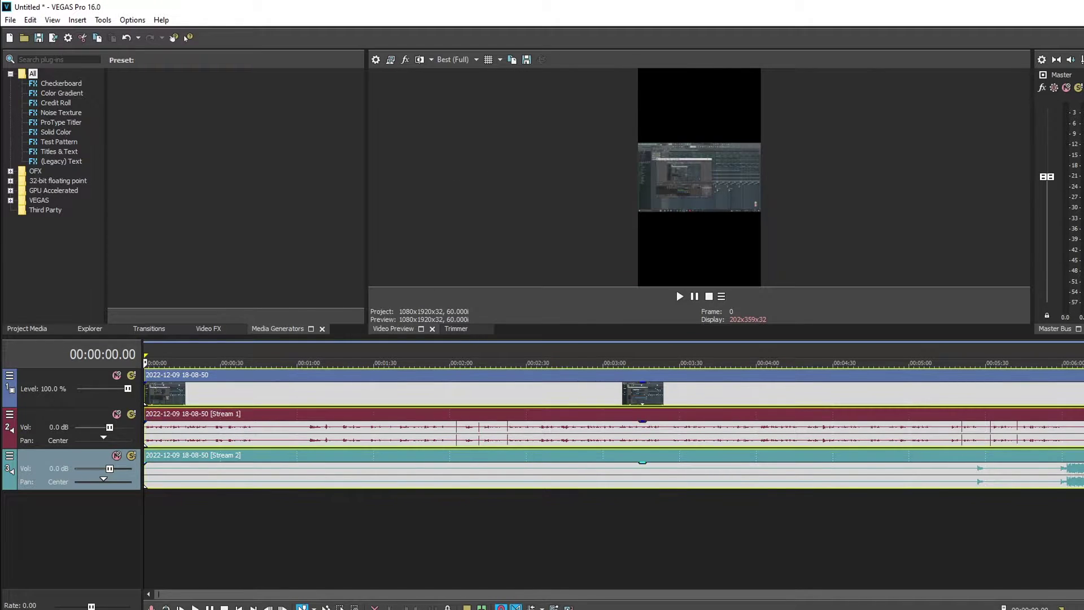
click(1057, 455)
scroll(1063, 455, up, 10)
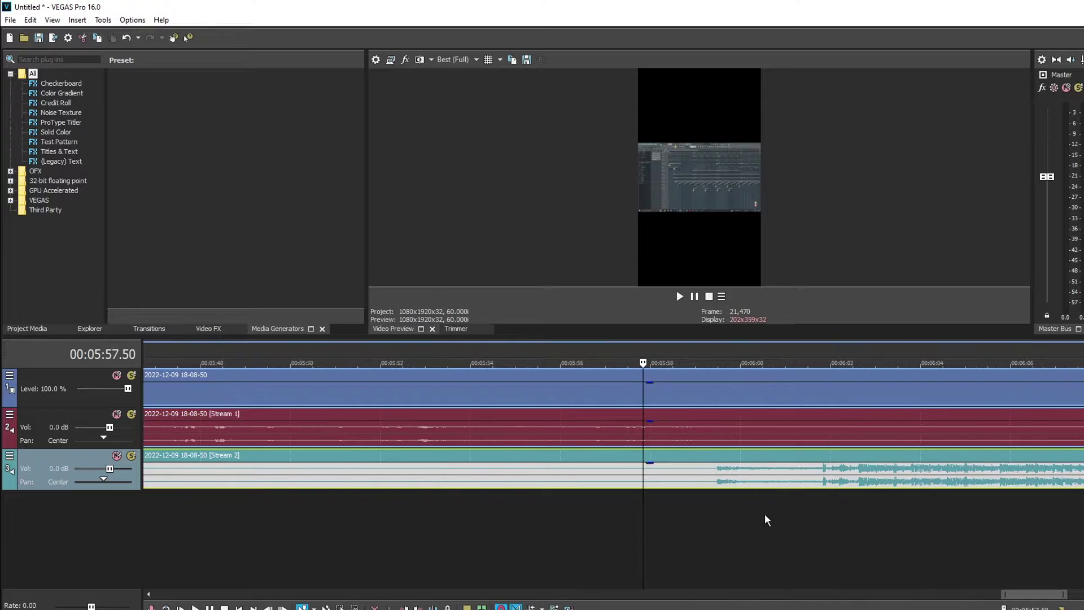
click(715, 476)
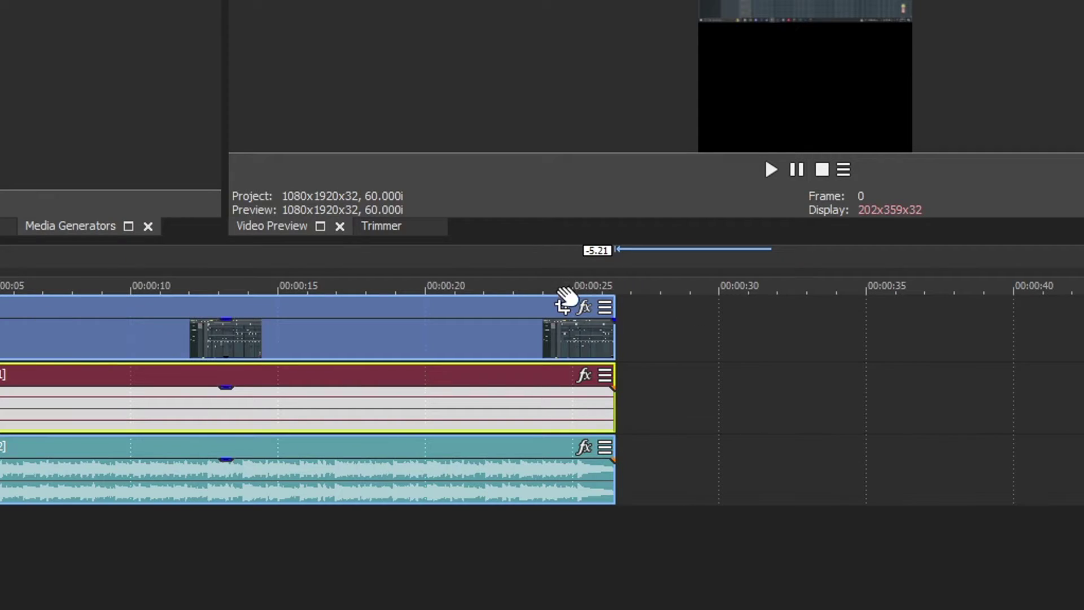
- Open Event Pan/Crop for the clip and arrange its window beside the preview
click(561, 308)
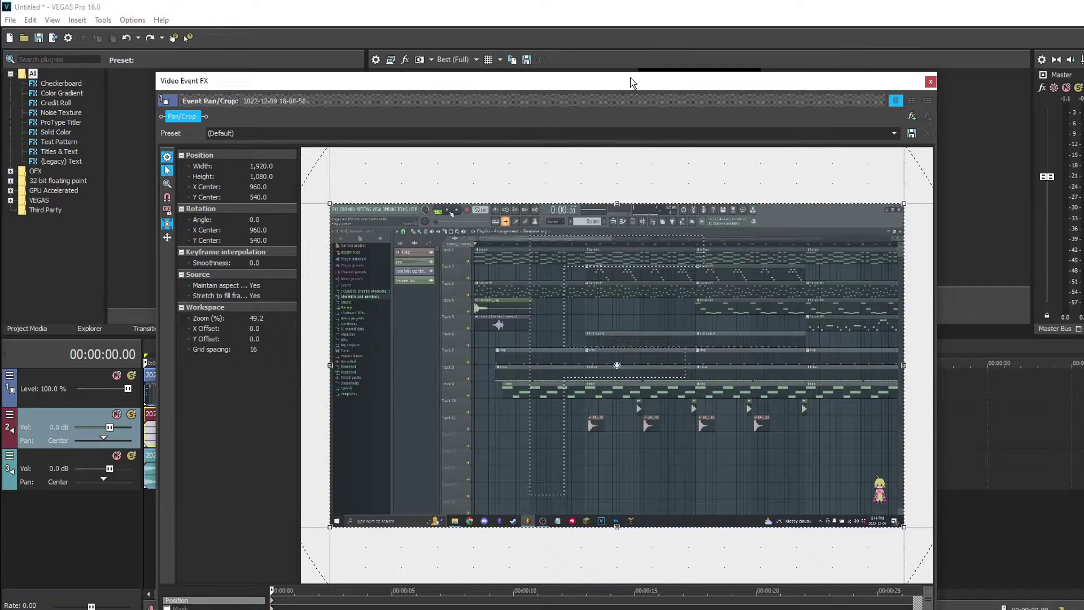
drag(632, 83, 472, 41)
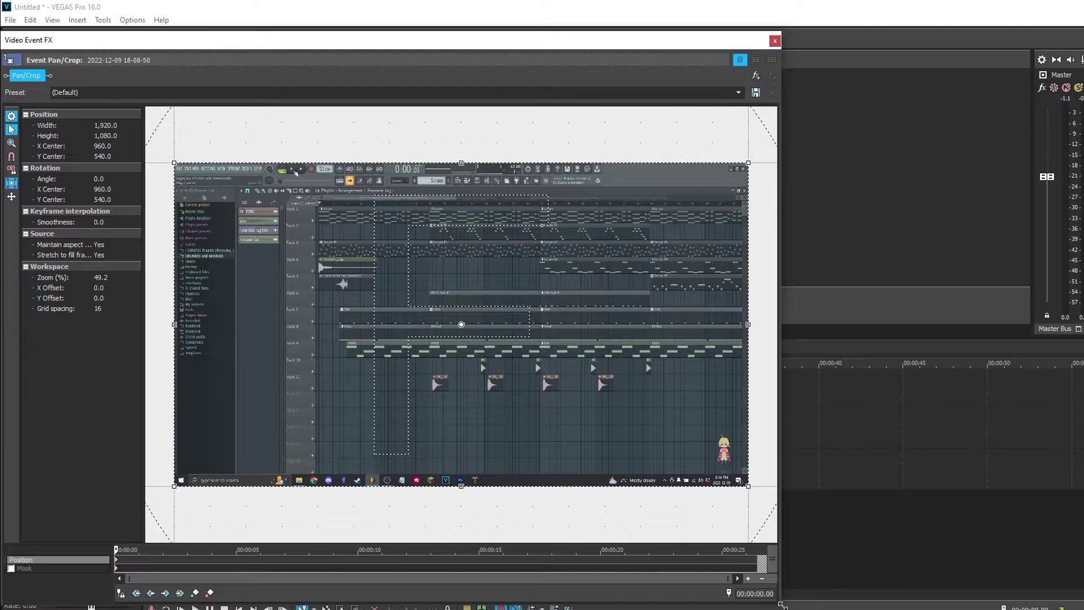
drag(781, 606, 646, 476)
drag(551, 46, 535, 45)
scroll(486, 218, down, 3)
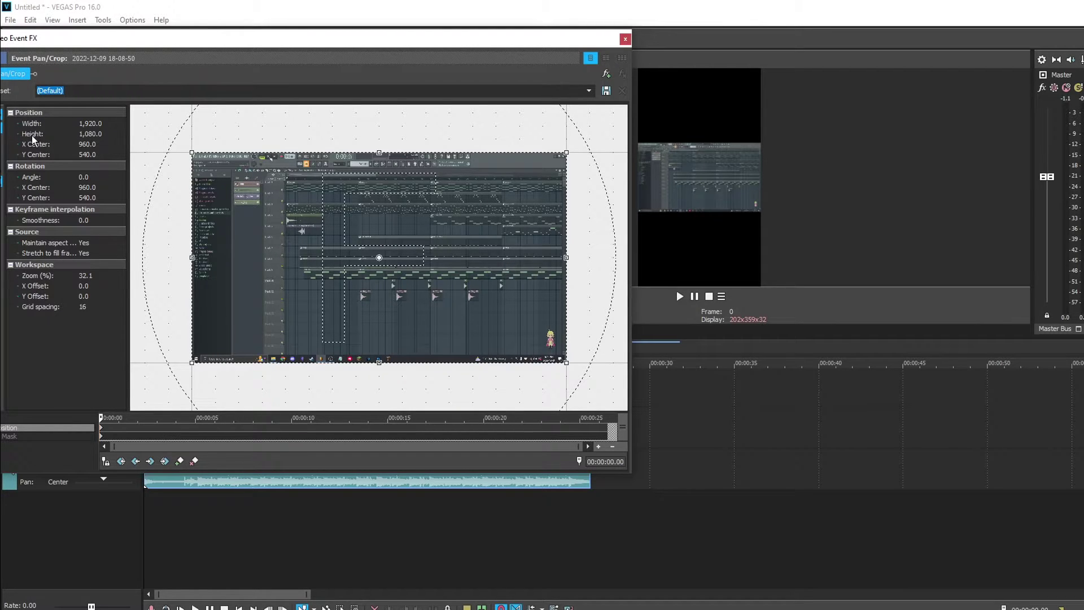
- Set the crop to 1,080 x 1,920, then shrink the box and shift it left
click(89, 124)
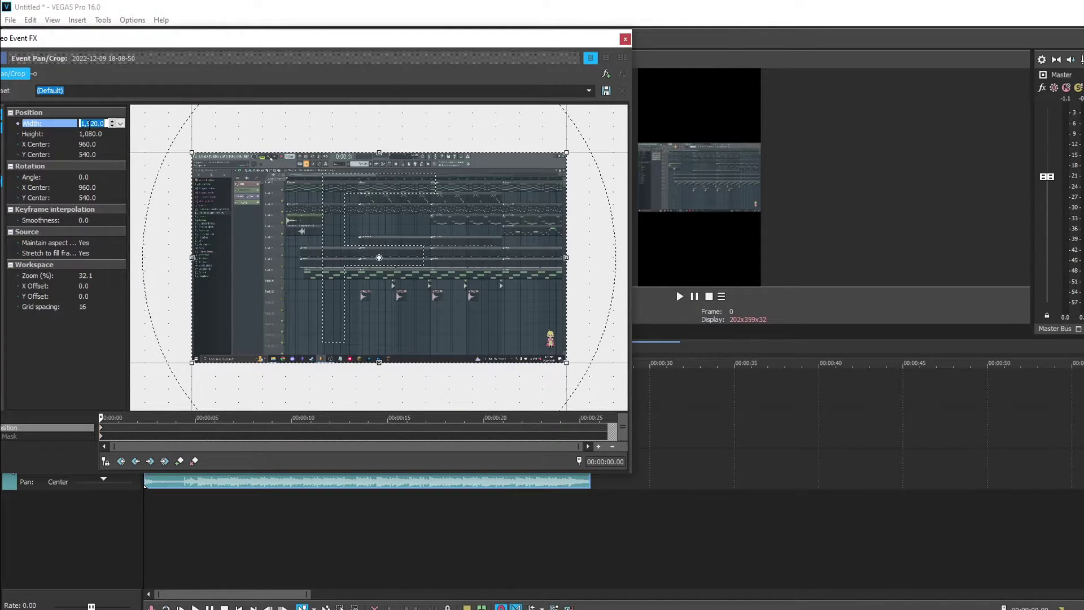
text(1,080)
key(Tab)
text(1,920)
key(Return)
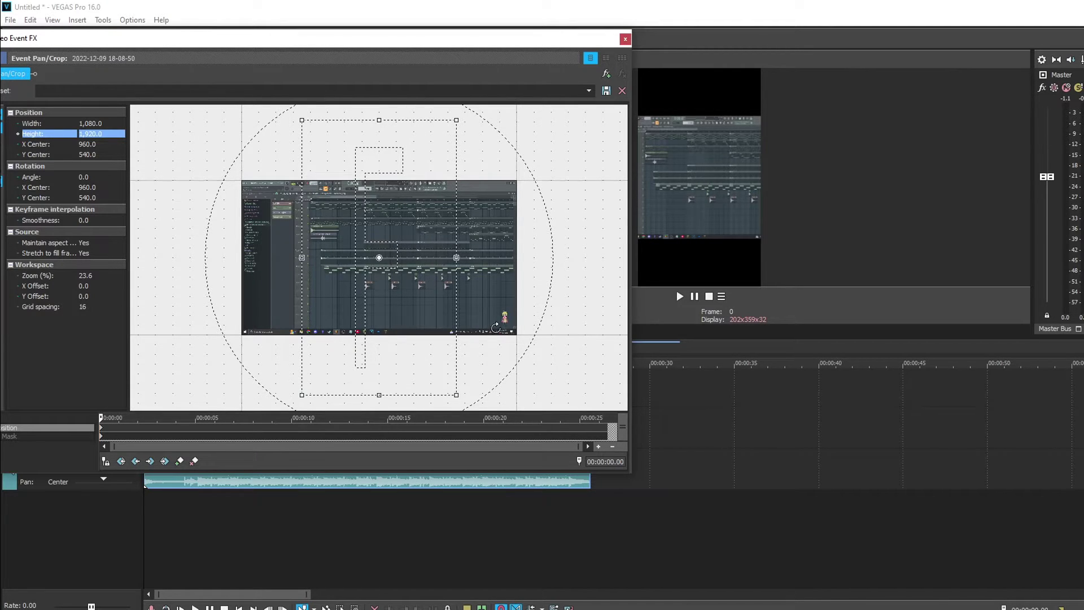
drag(457, 257, 421, 265)
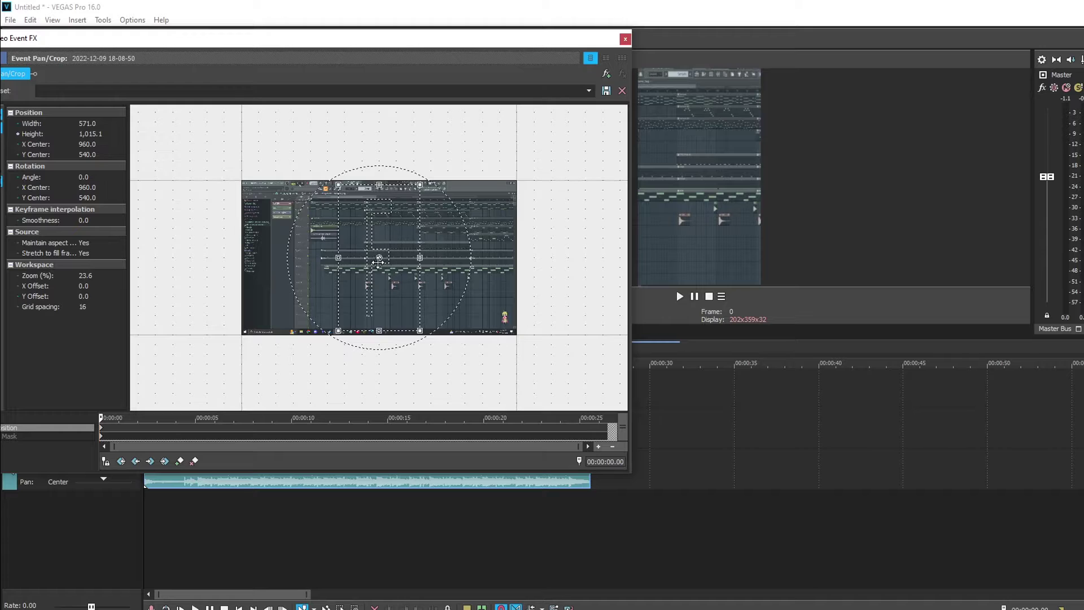
drag(389, 230, 346, 229)
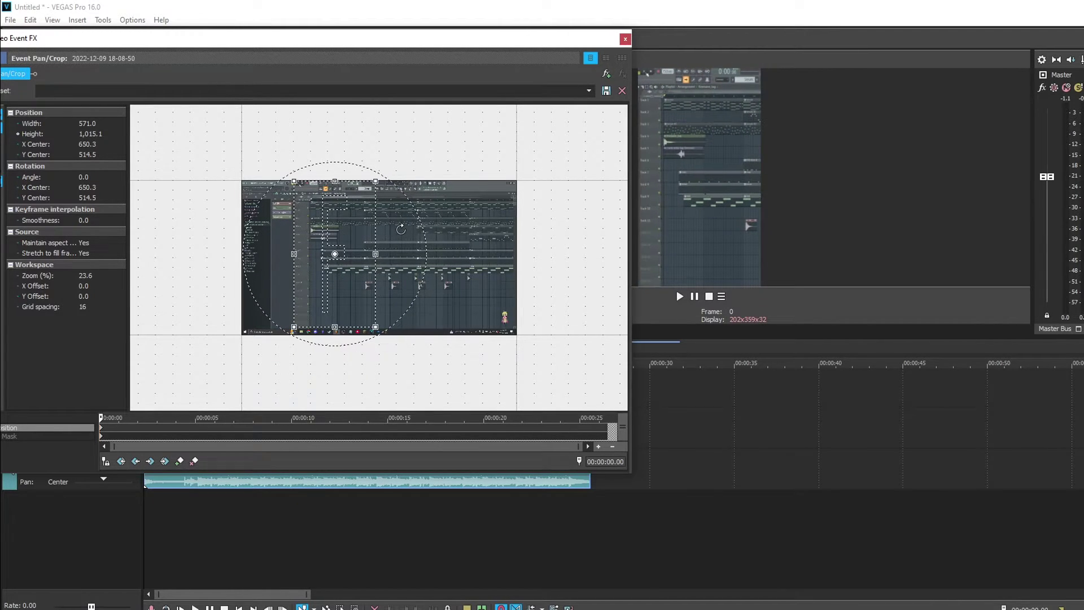
- Close Pan/Crop, play back the cropped clip, and select the event's full length as the time range
click(626, 40)
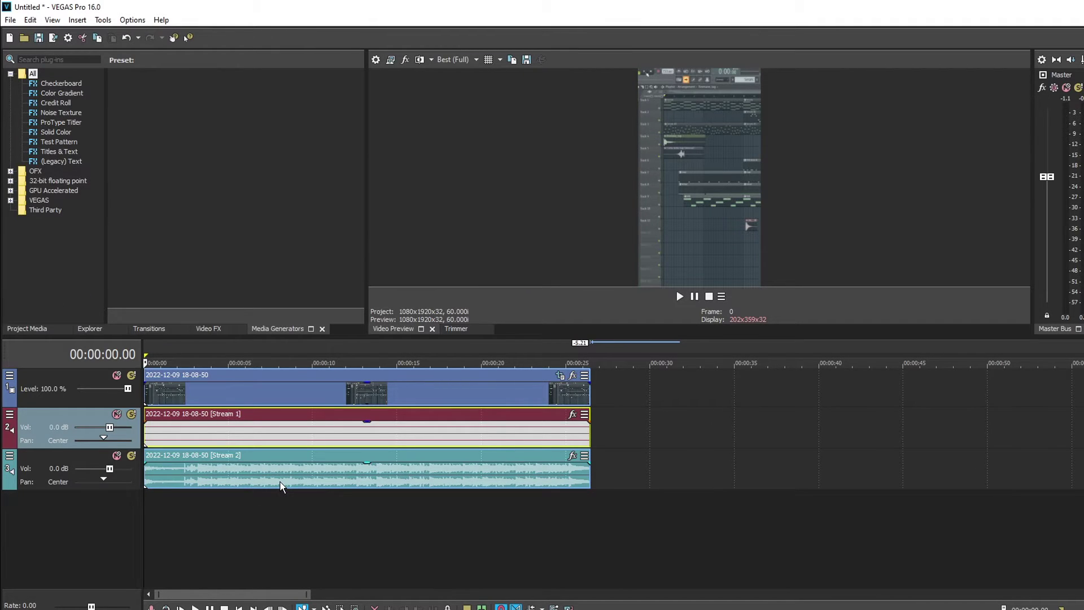
key(space)
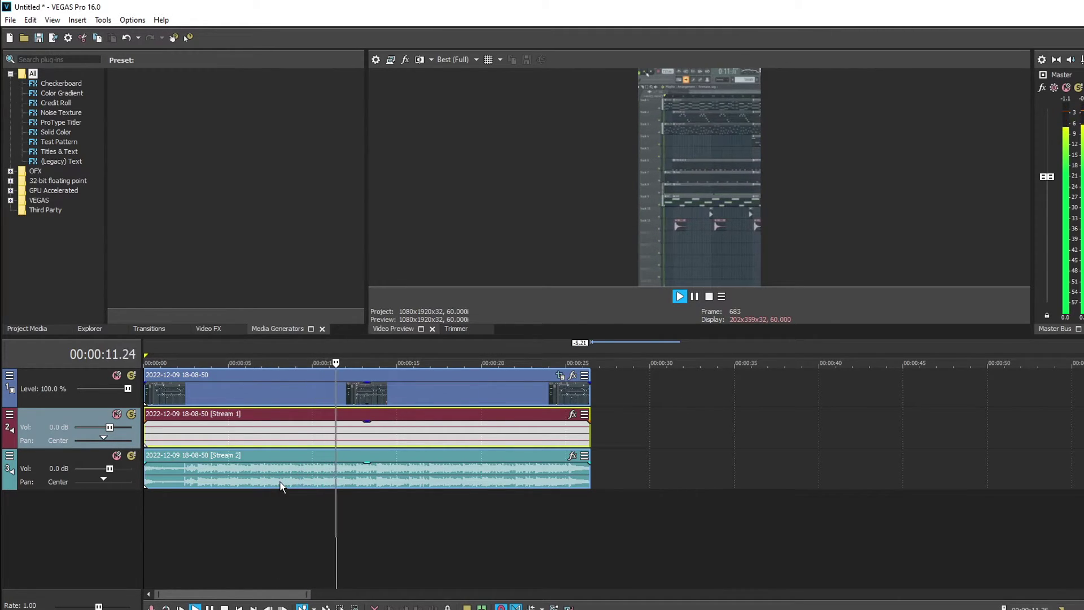
key(space)
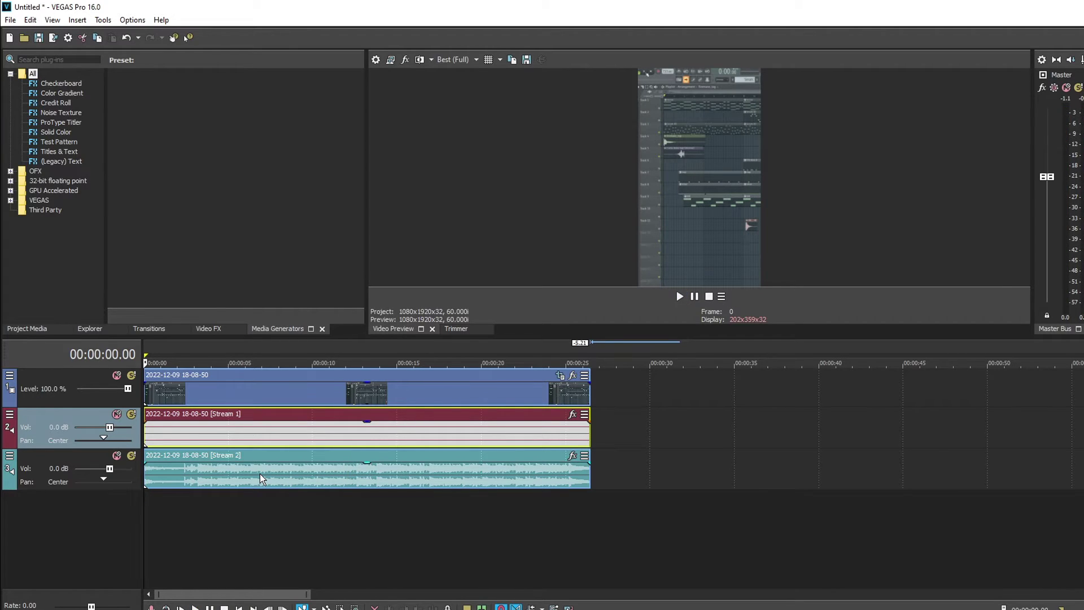
double_click(259, 467)
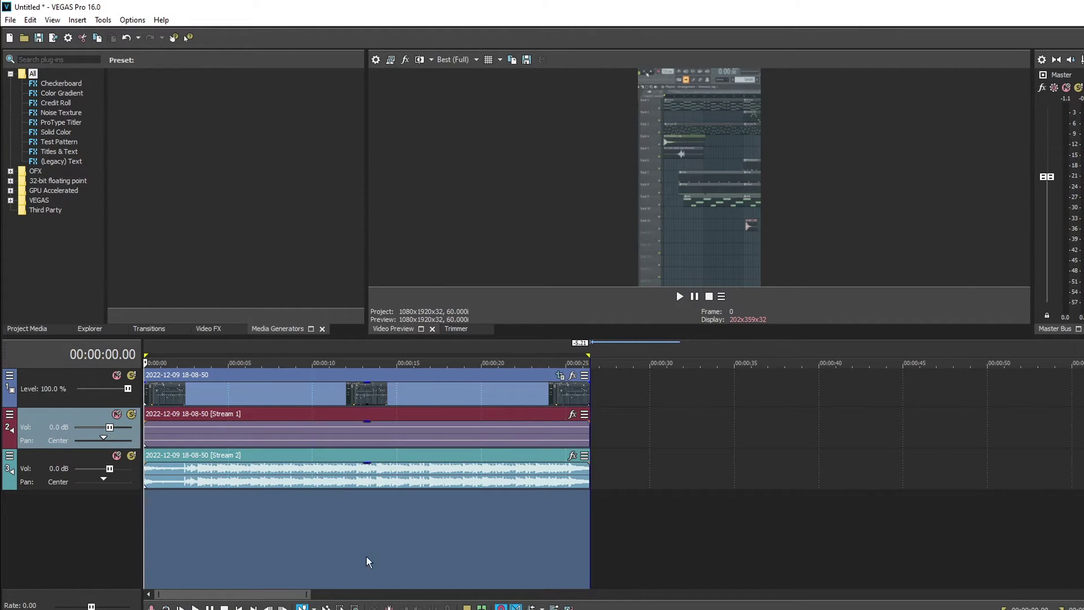
- Name the render 'name' and pick the MAGIX AVC/AAC MP4 Internet HD 1080p 59.94 fps template
click(55, 41)
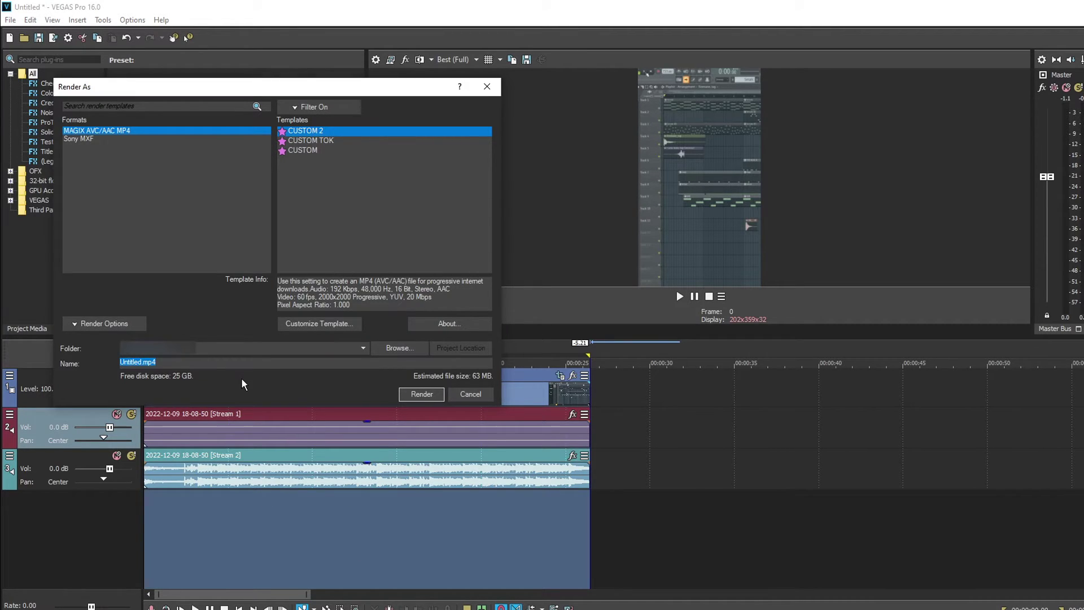
text(name)
click(323, 107)
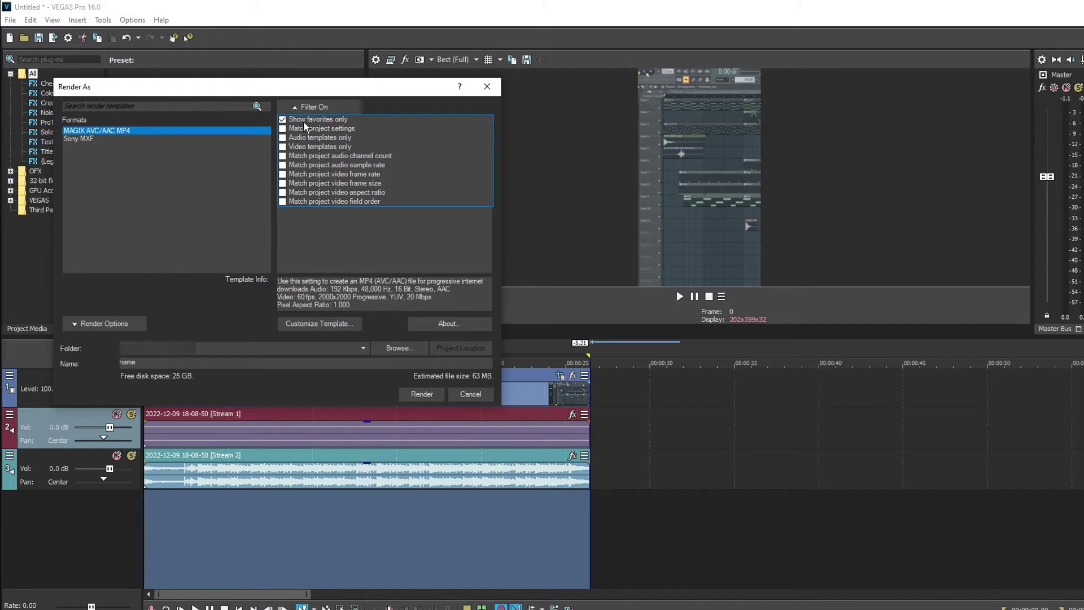
click(304, 123)
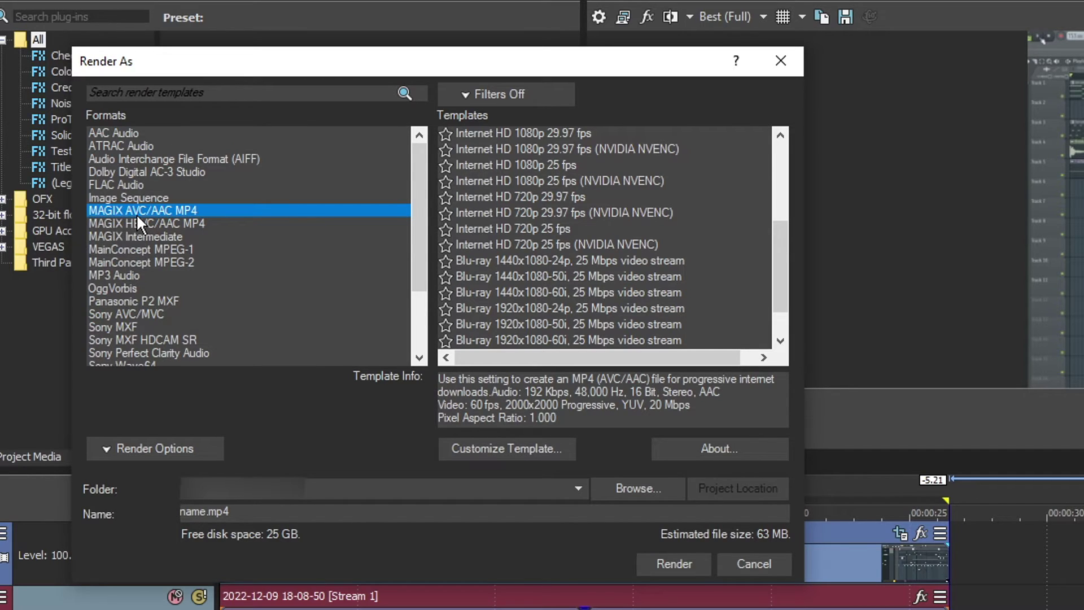
scroll(576, 246, up, 4)
click(479, 259)
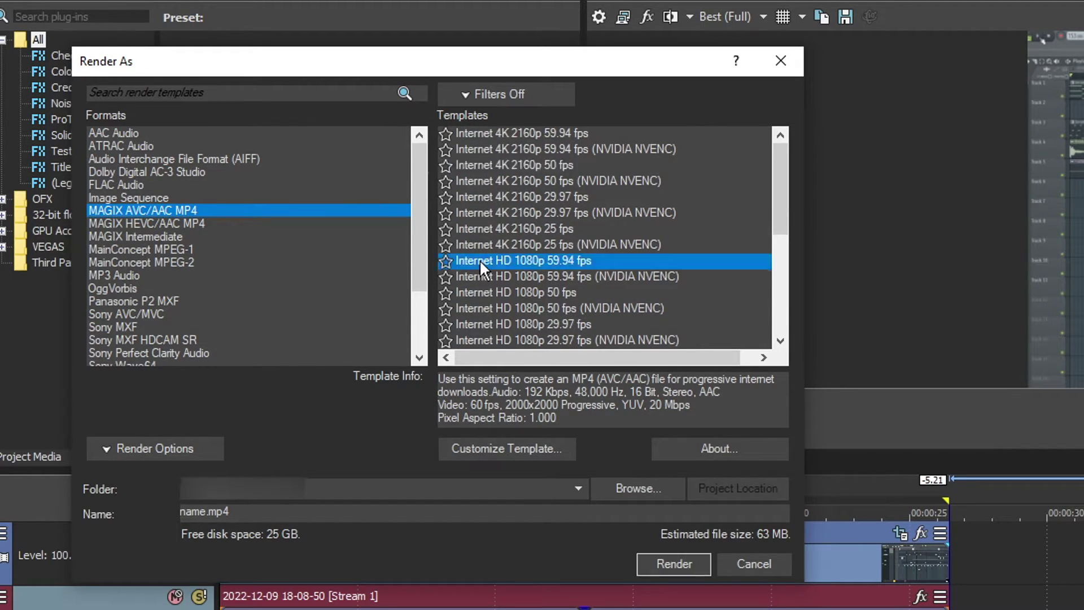
- Give the template a custom 1080x1920 frame size and name it CUSTOM TOK
click(499, 443)
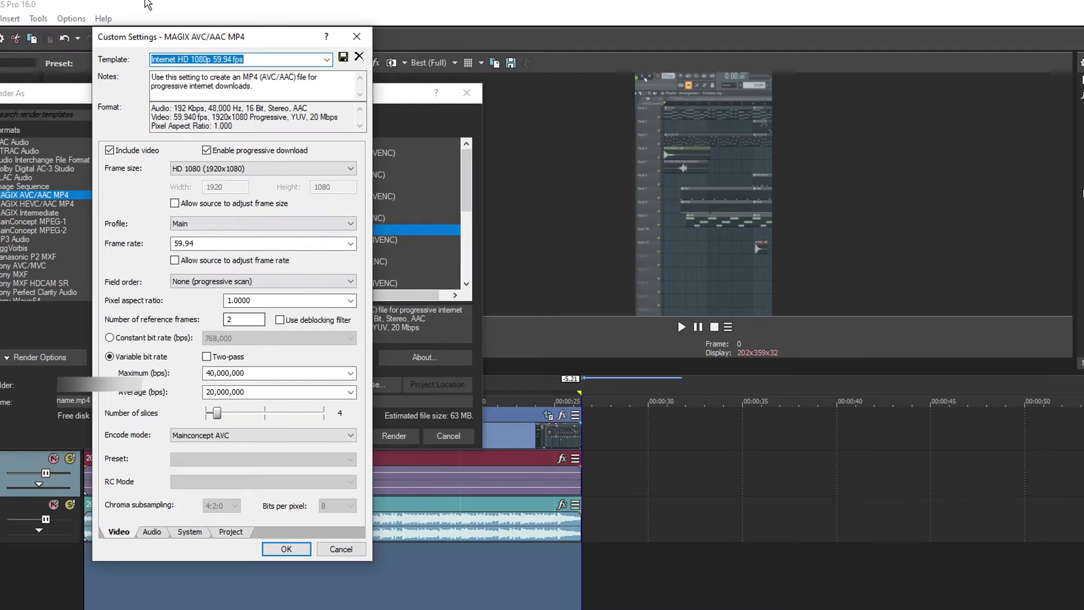
drag(211, 48, 507, 52)
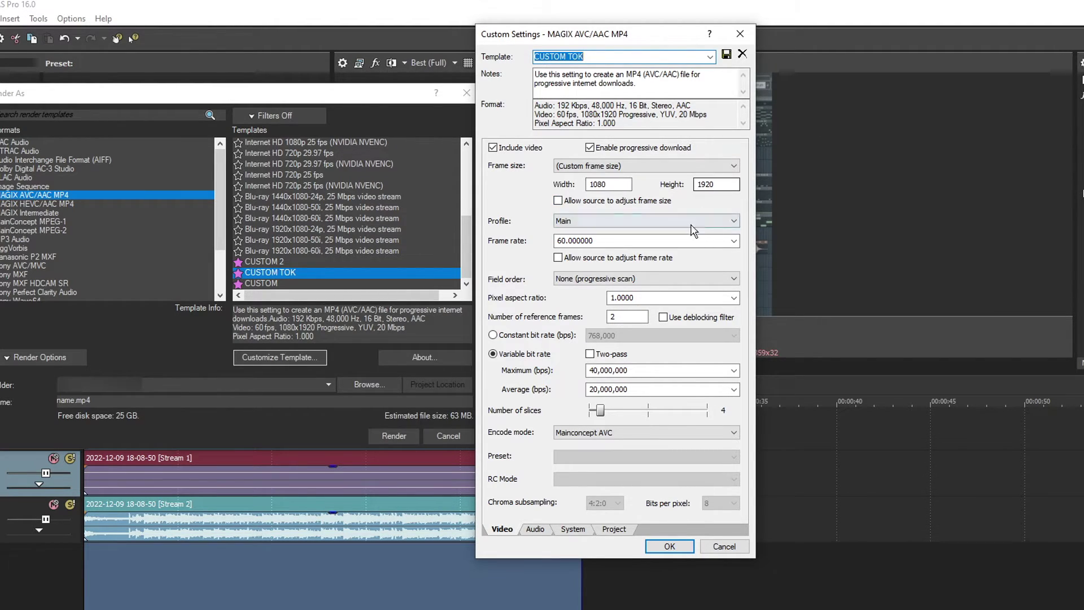
click(587, 166)
click(587, 177)
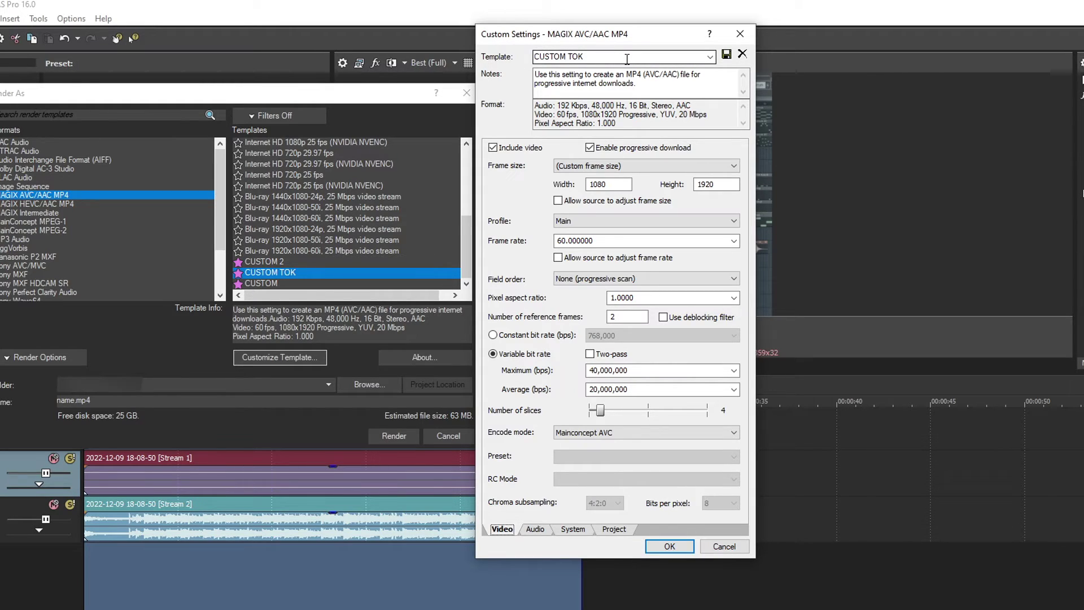
drag(626, 59, 464, 47)
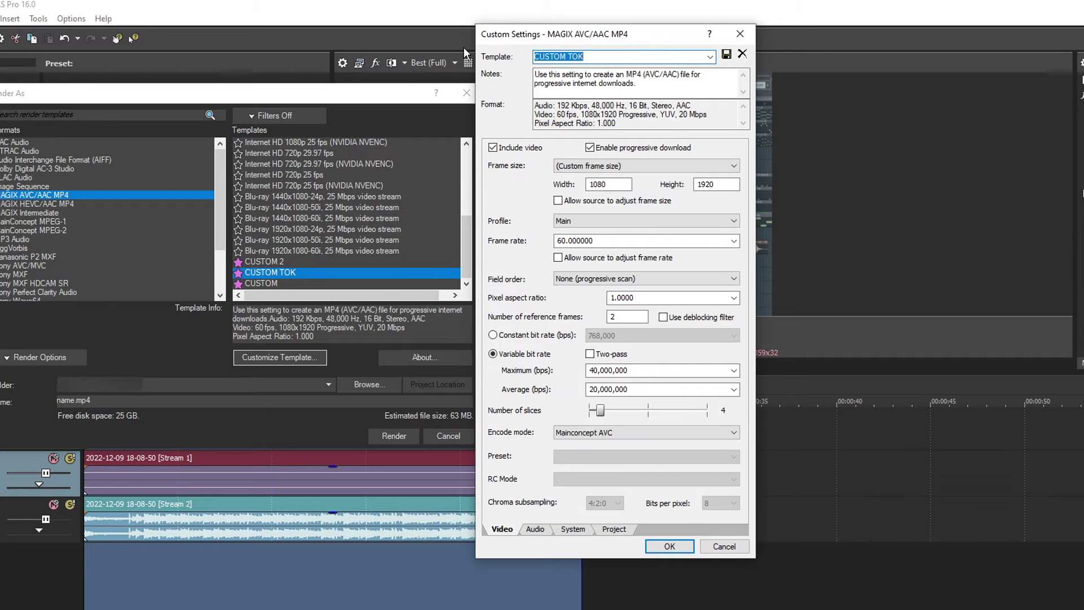
text(CUST)
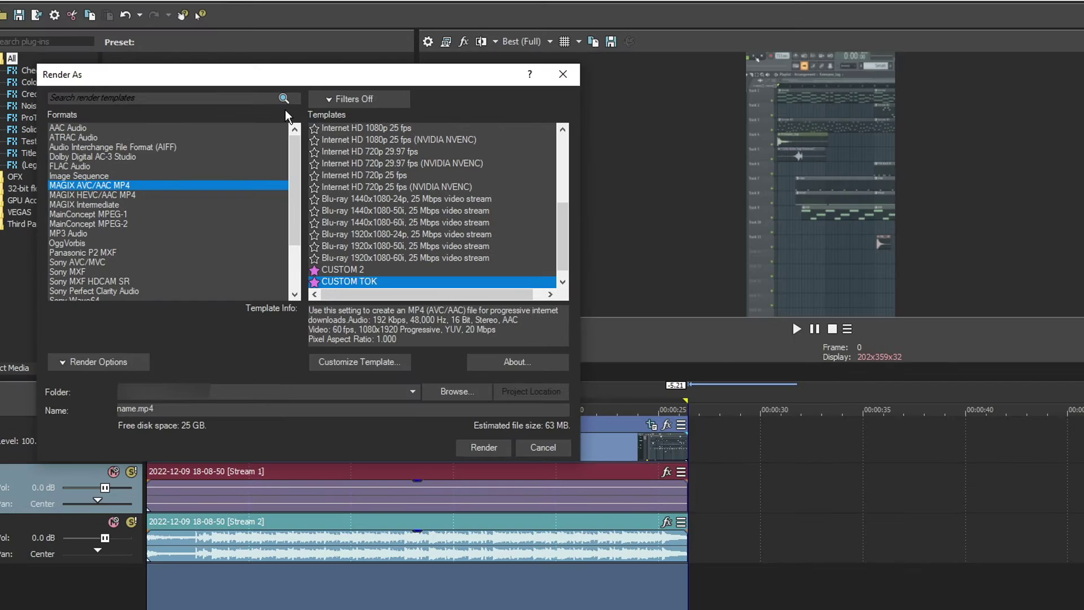
- Filter the Render As templates to favourites only and select CUSTOM TOK (1080x1920, 60 fps)
click(348, 100)
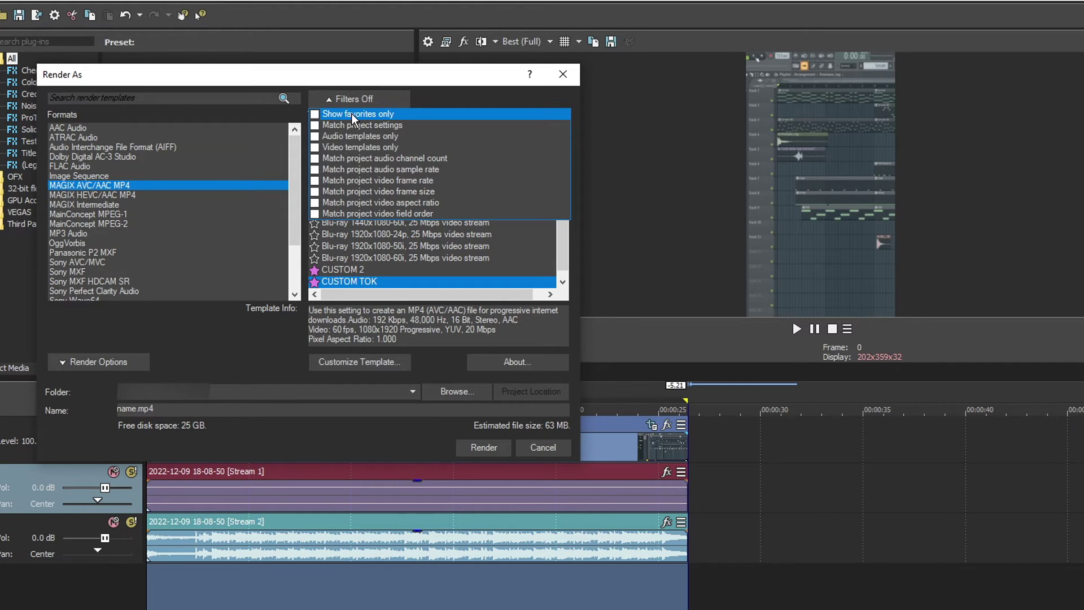
click(351, 114)
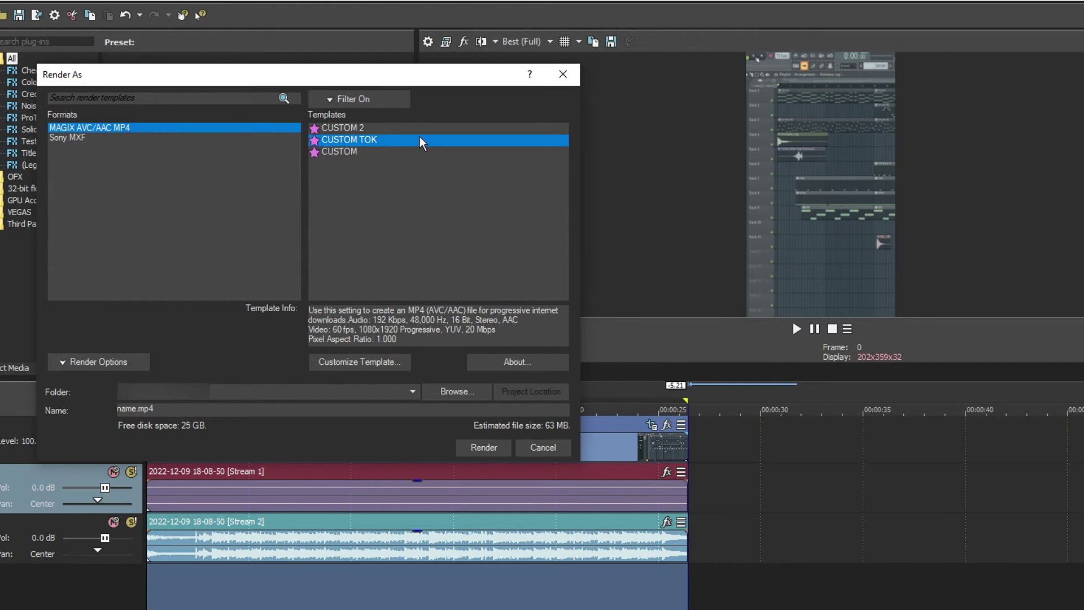
click(401, 150)
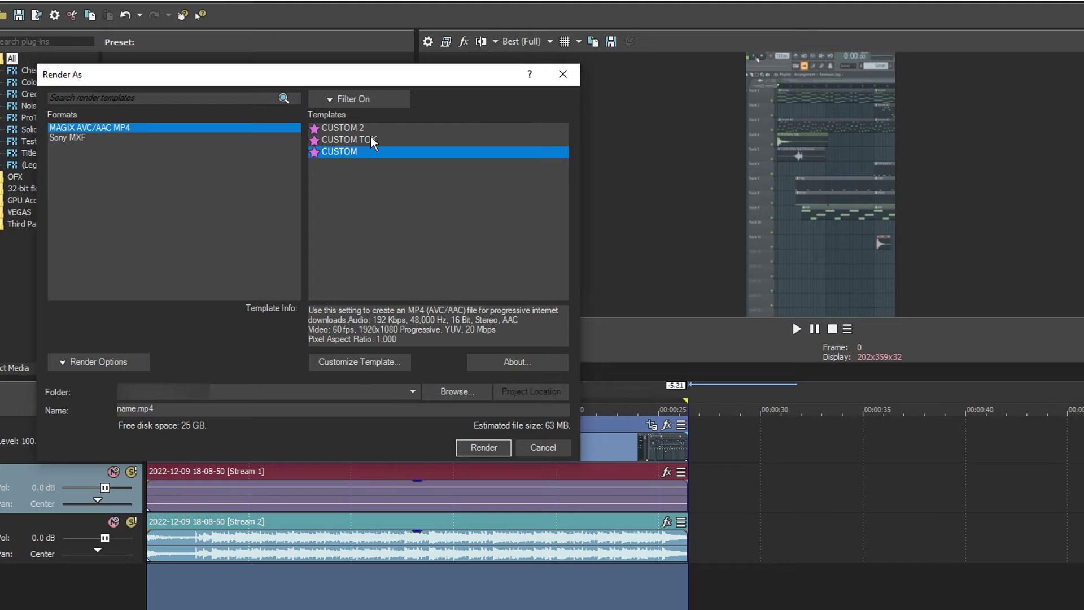
click(362, 139)
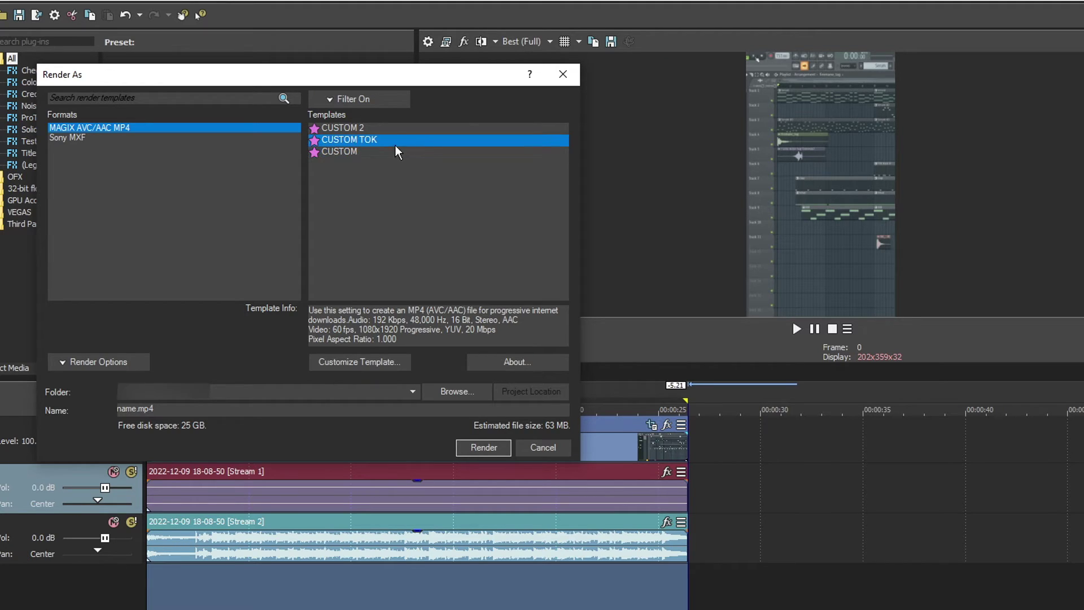